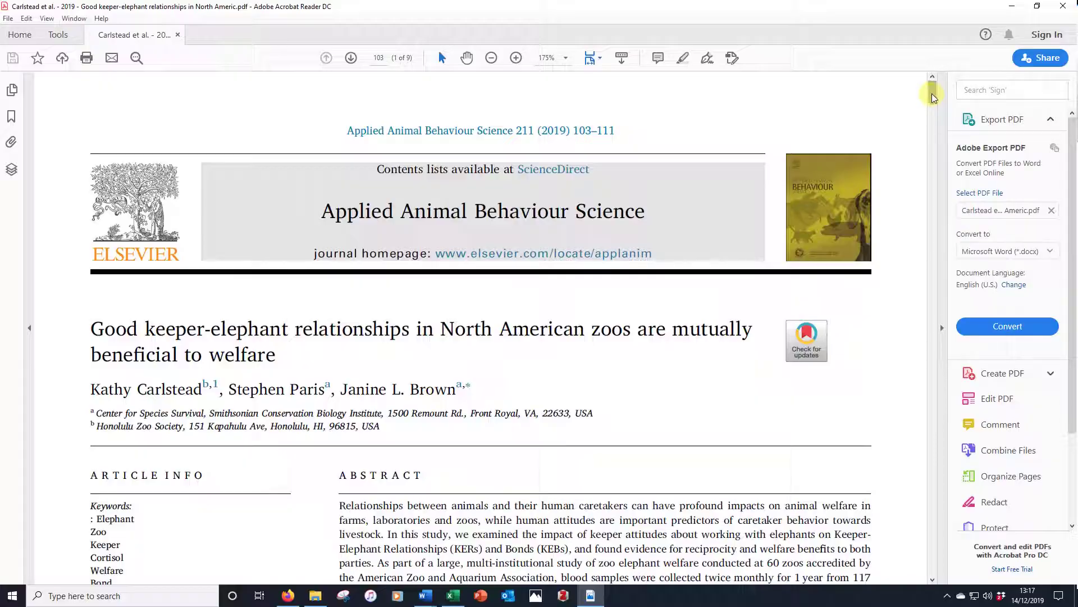
- Scroll to Table 6 and highlight 'mean serum cortisol' and the coefficients −4.945 and 0.646
drag(932, 94, 908, 372)
scroll(908, 372, down, 3)
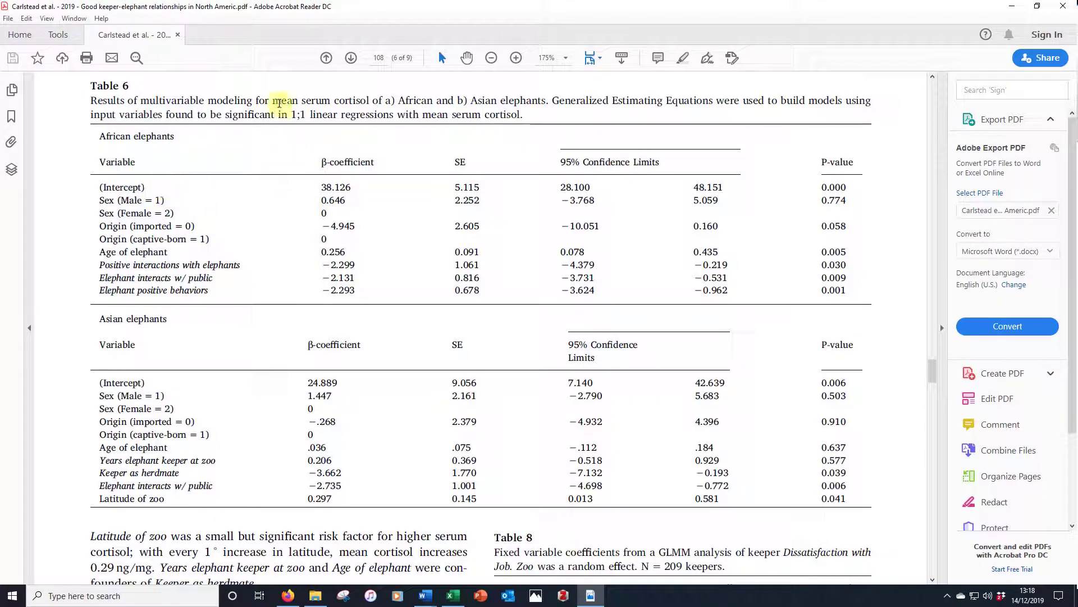
drag(274, 100, 357, 100)
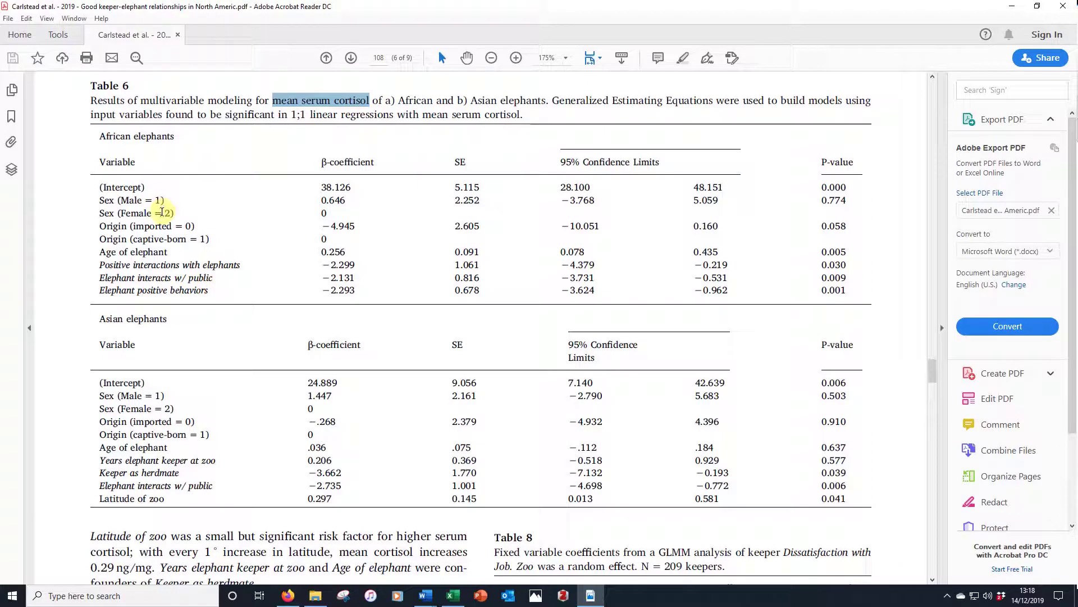
drag(336, 215, 268, 214)
click(80, 220)
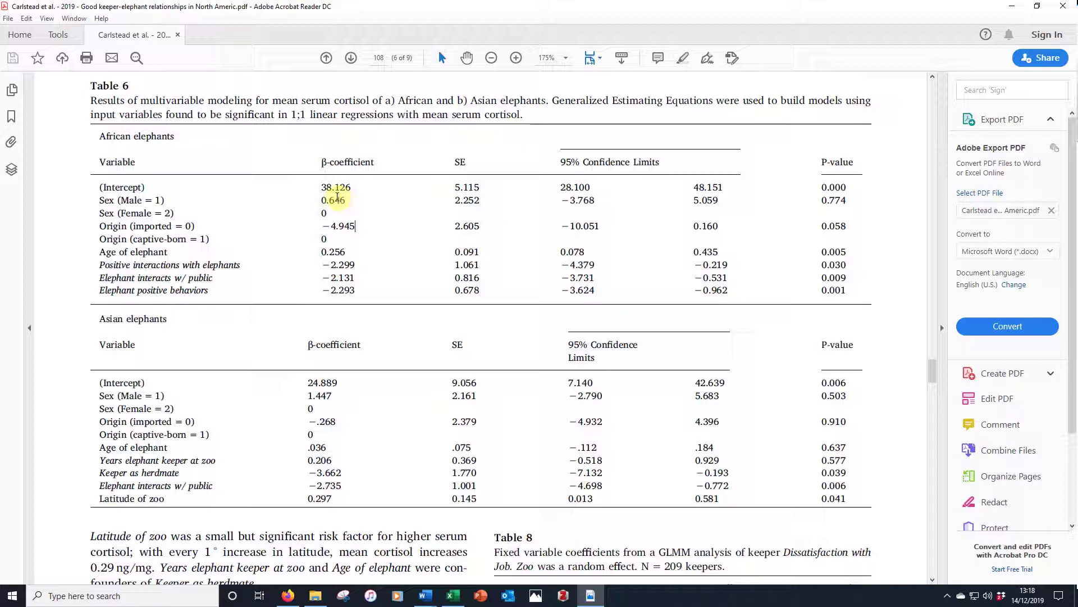
drag(333, 202, 347, 202)
click(326, 209)
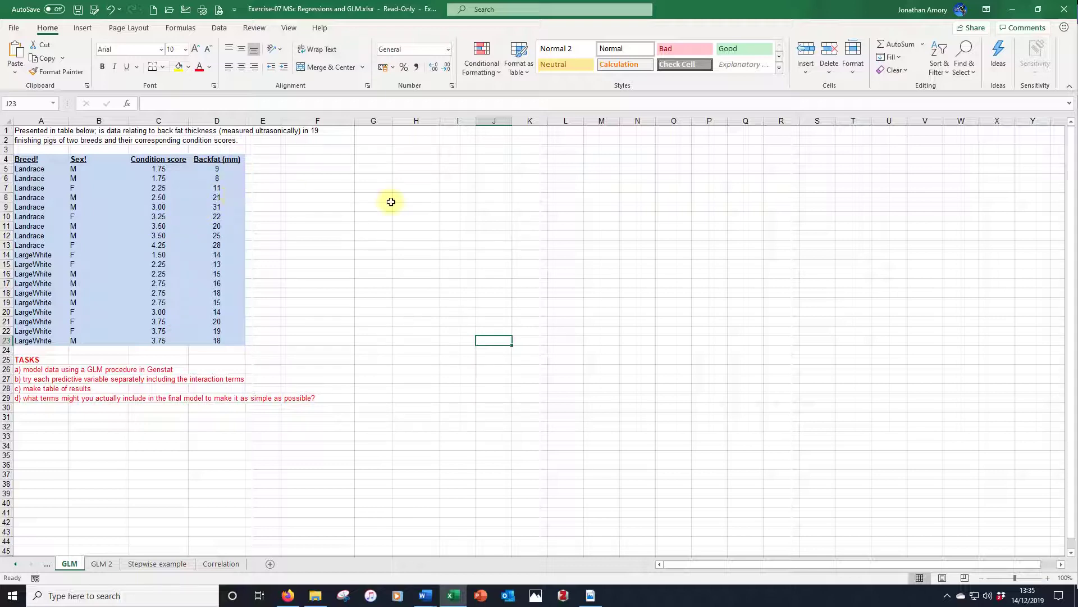
- Copy the pig data table A4:D23, headers included, and switch to Genstat
click(36, 160)
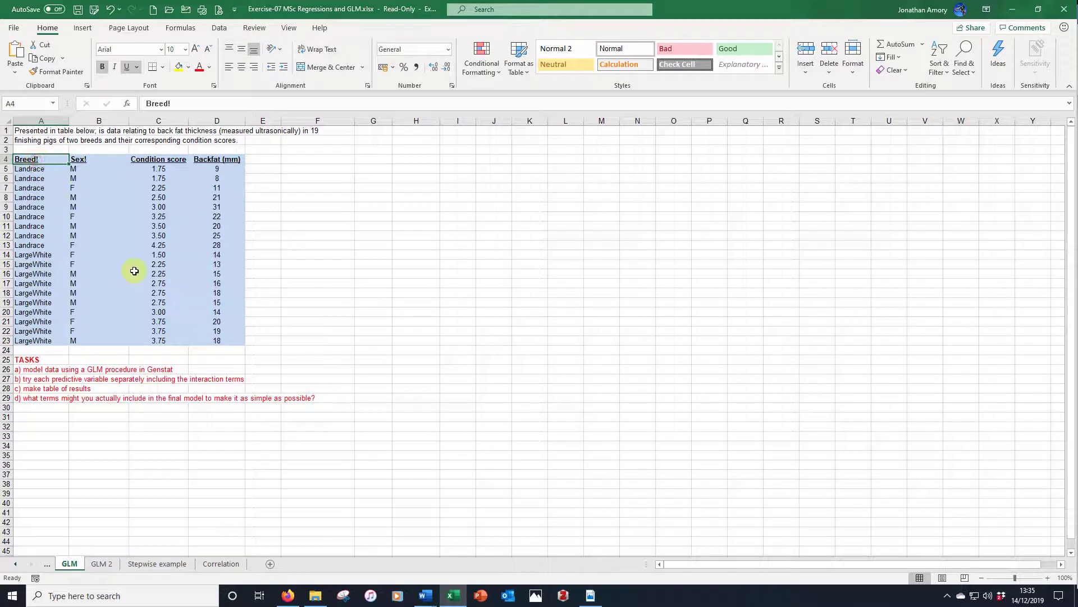
key(ctrl+a)
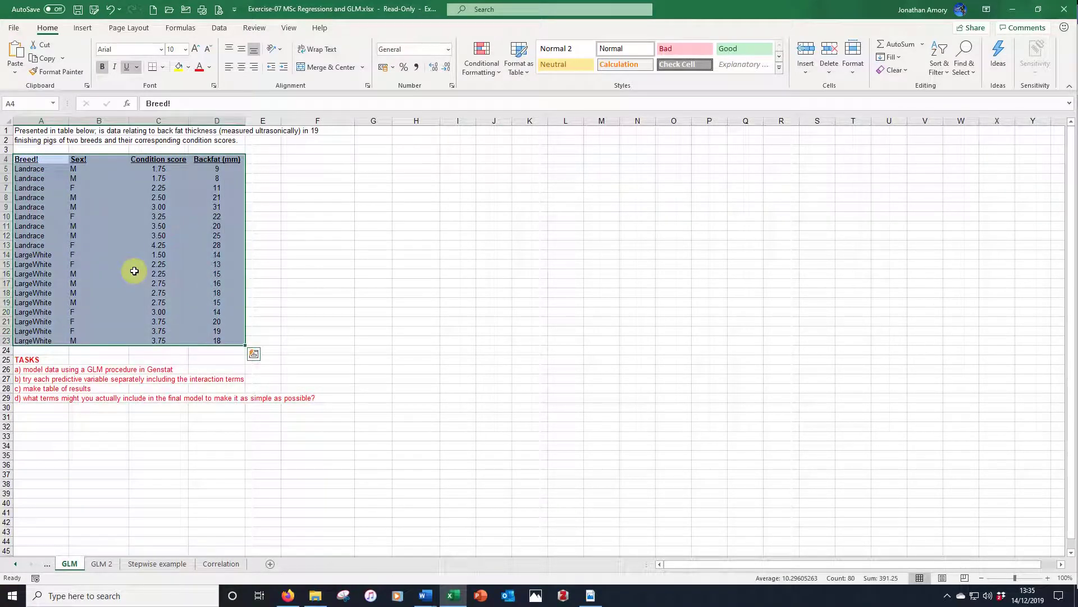
key(ctrl+c)
click(603, 600)
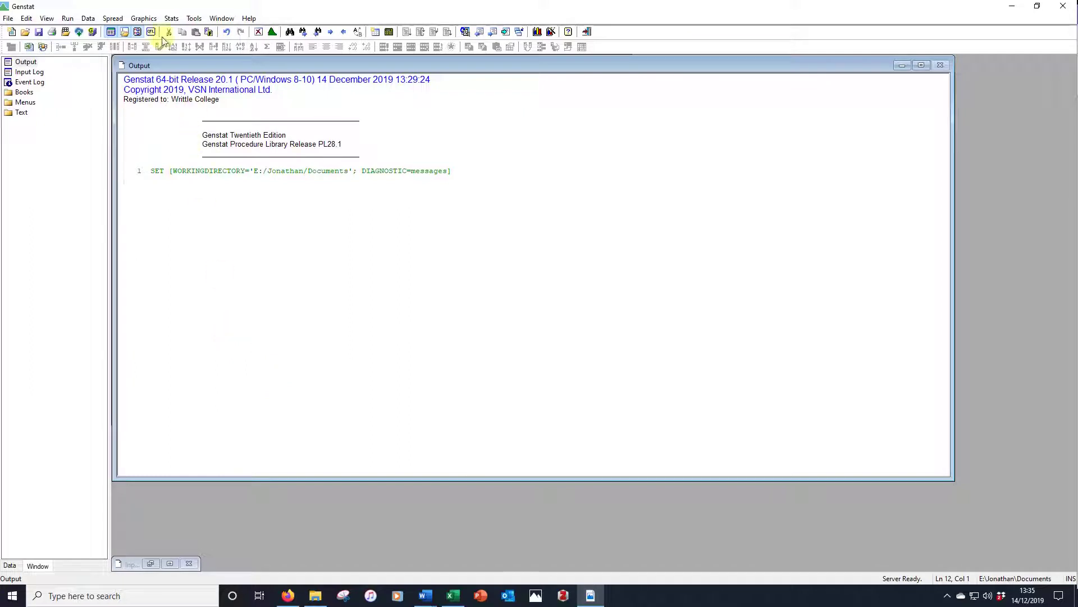
- Create a Genstat spreadsheet from the clipboard, converting Breed and Sex to factors, showing all columns
click(112, 18)
mouse_move(117, 32)
click(245, 55)
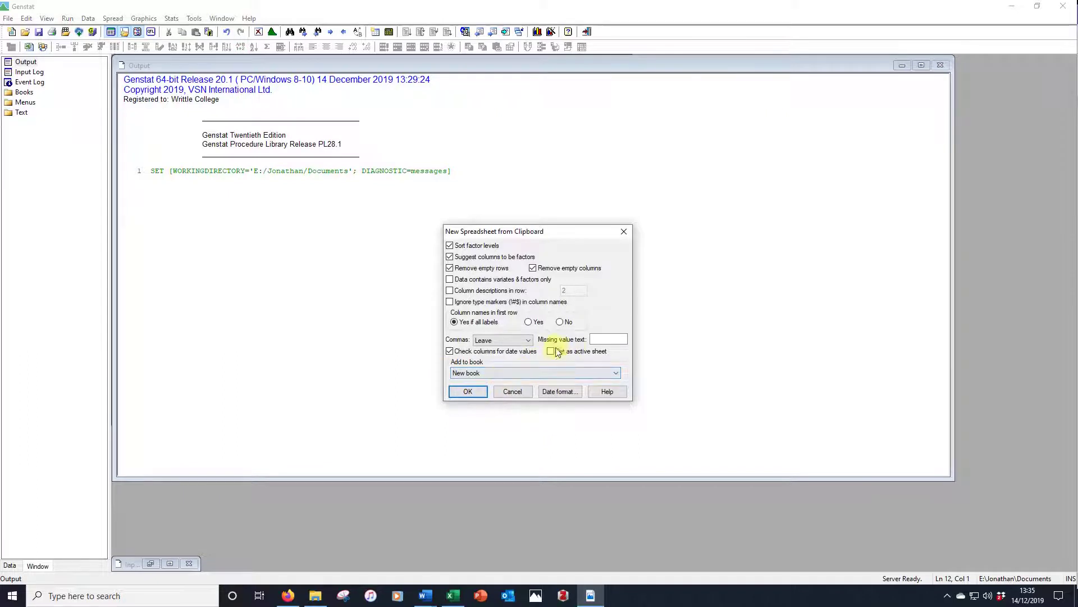
click(475, 394)
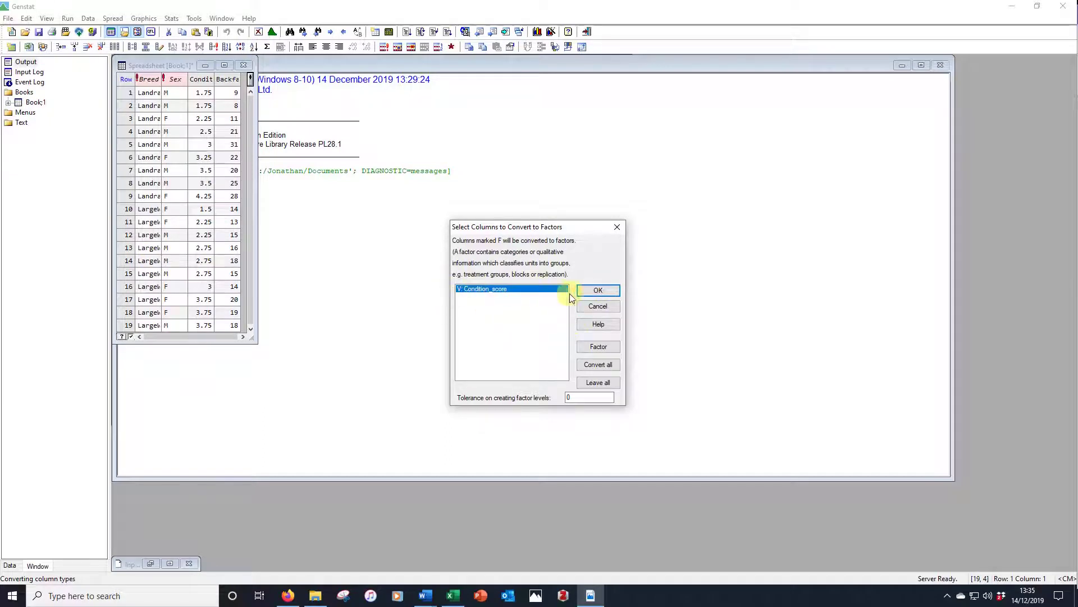
click(615, 296)
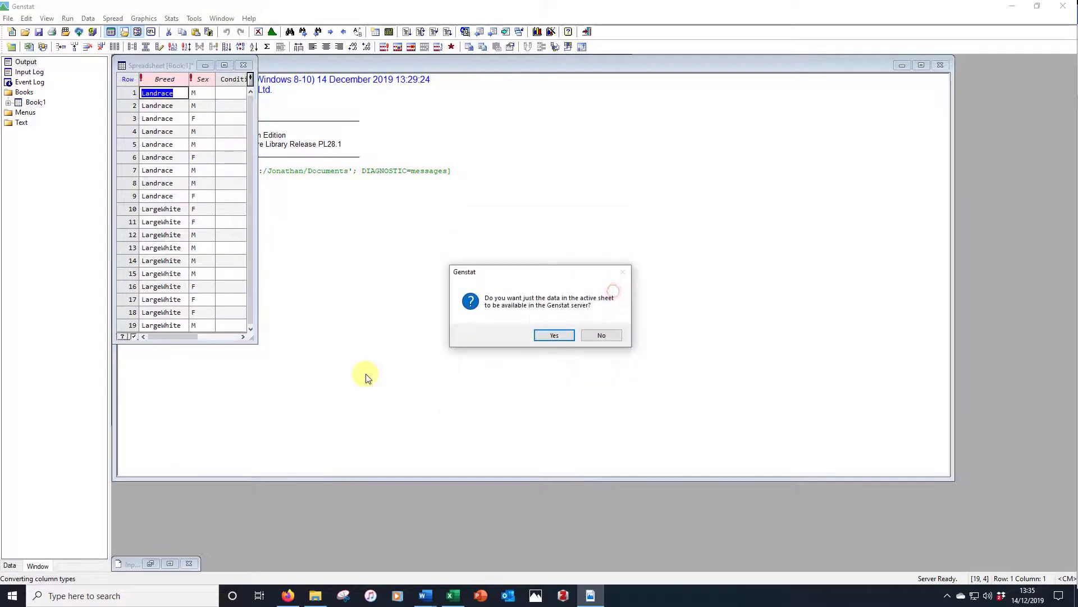
click(554, 335)
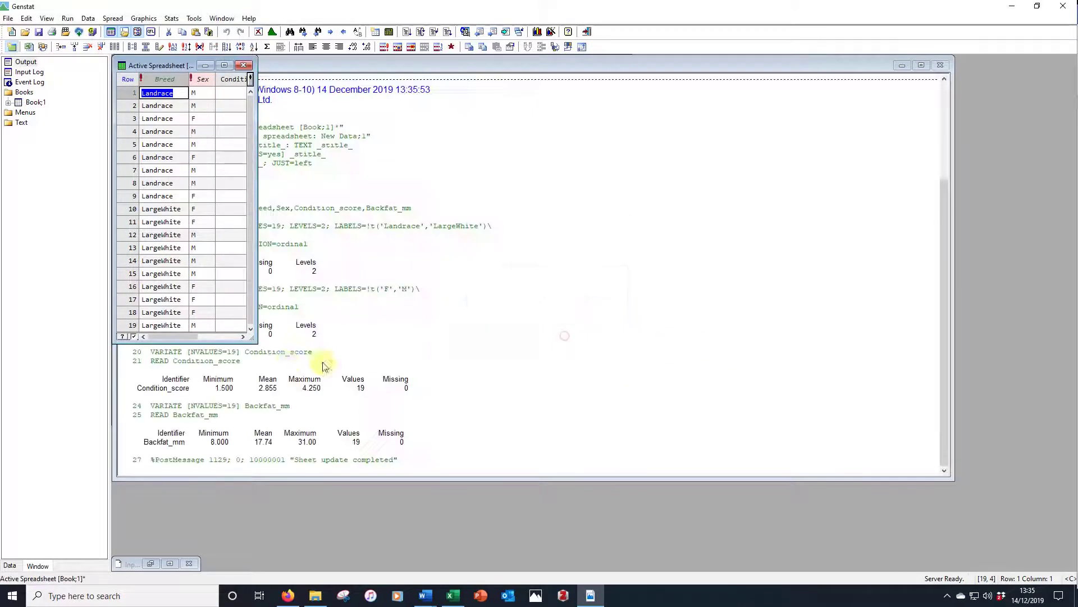
drag(254, 339, 410, 358)
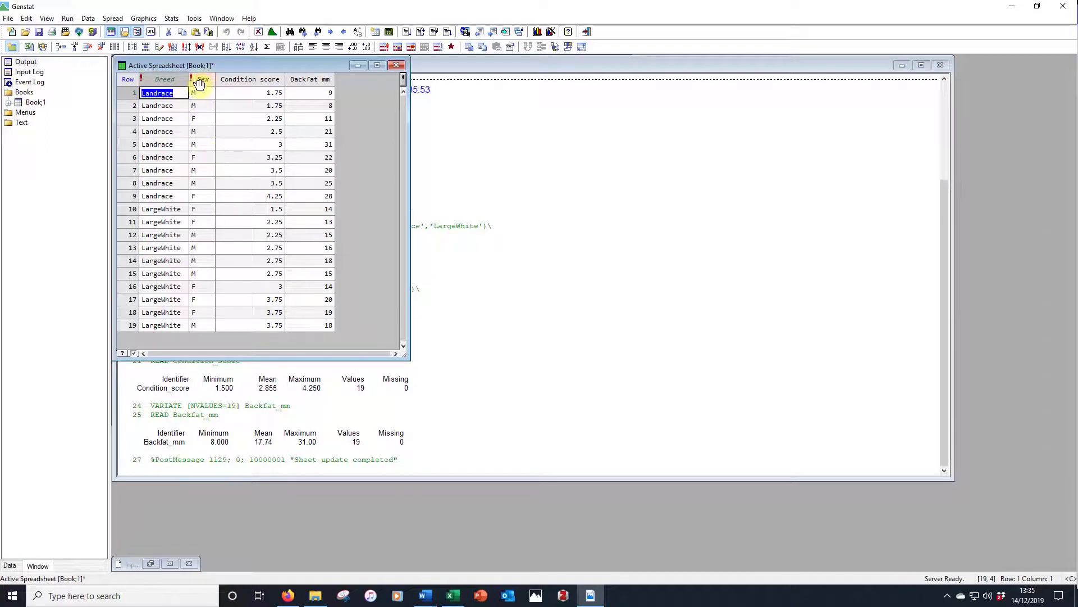
right_click(206, 136)
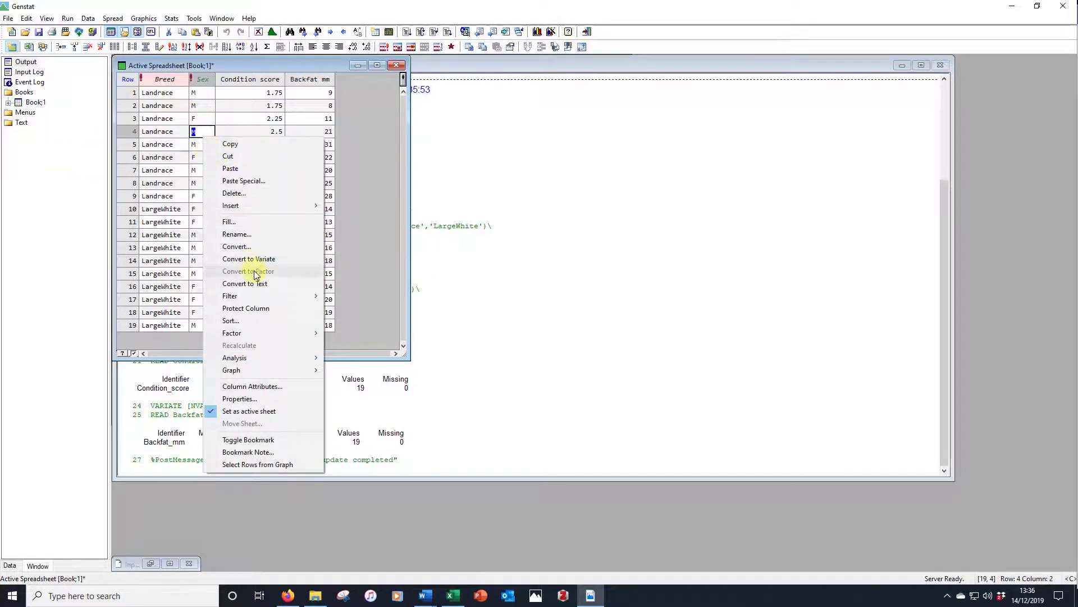
click(649, 234)
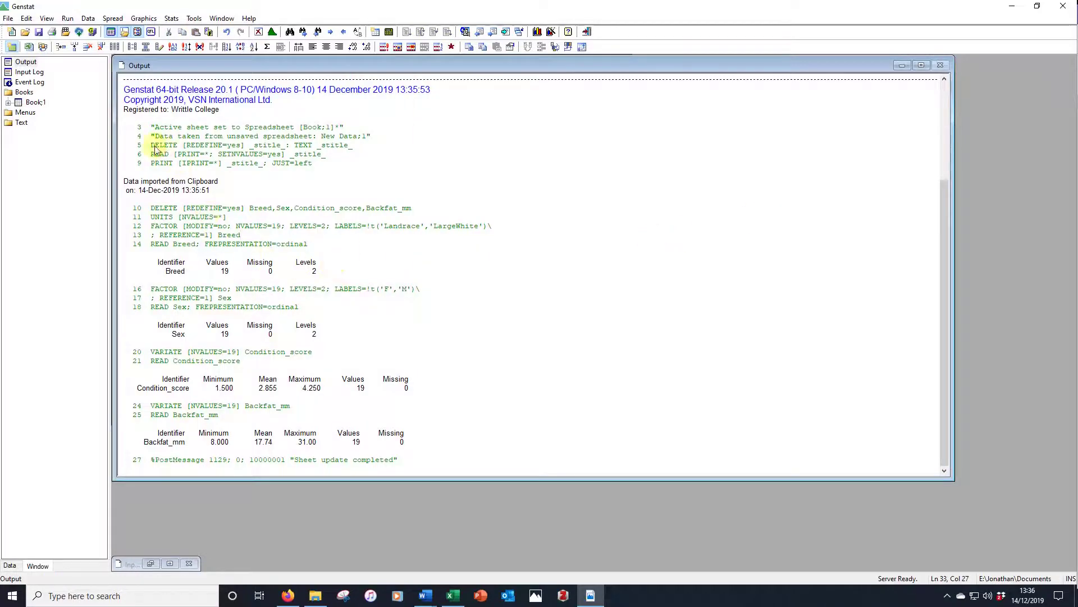
click(36, 102)
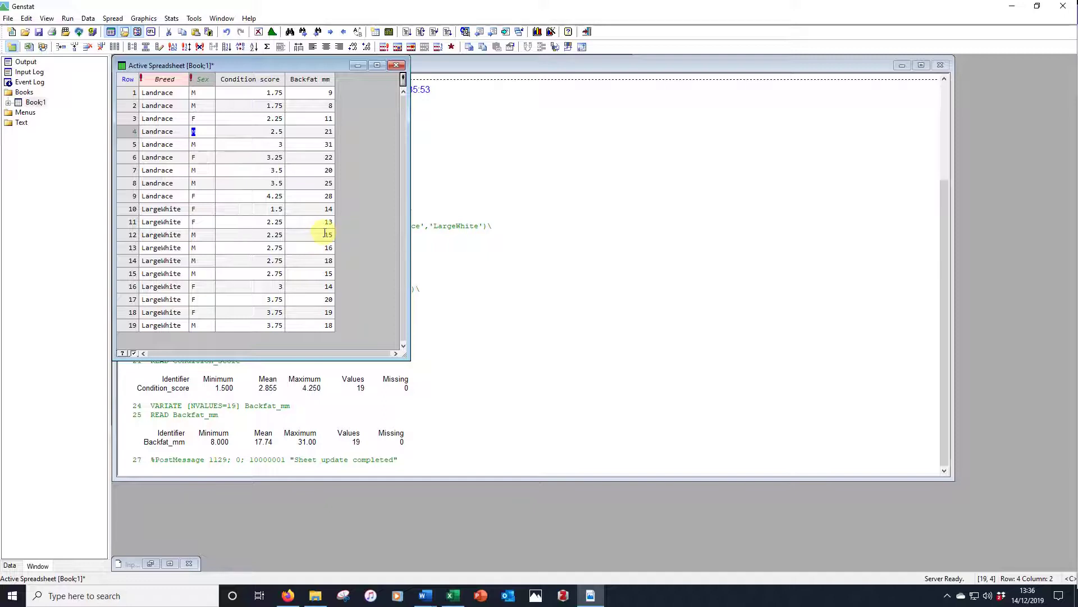
- Start a general linear regression with Backfat_mm as the response variate
click(170, 18)
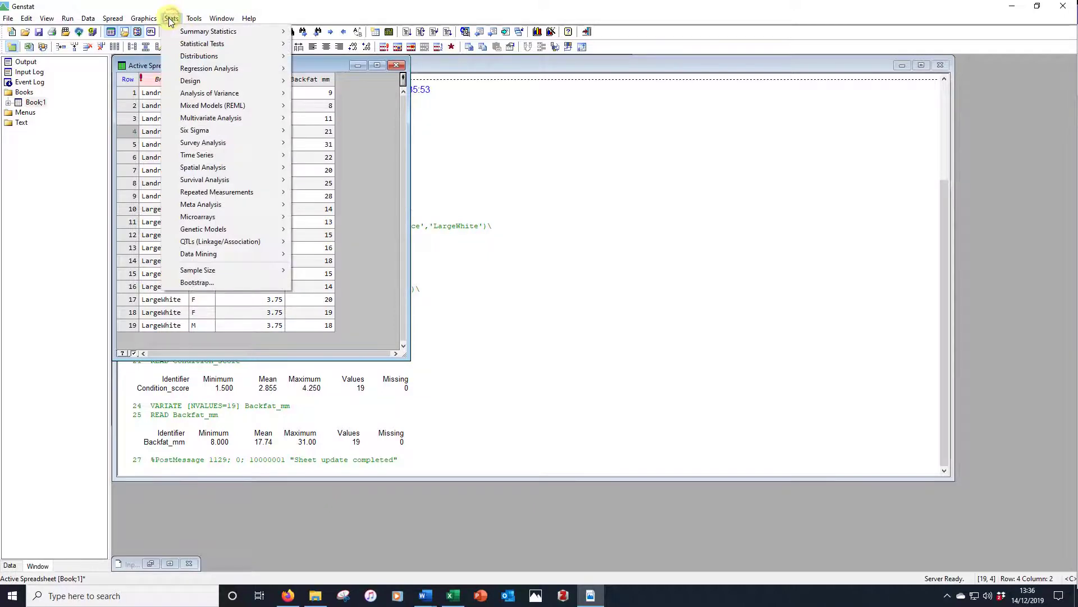
mouse_move(205, 69)
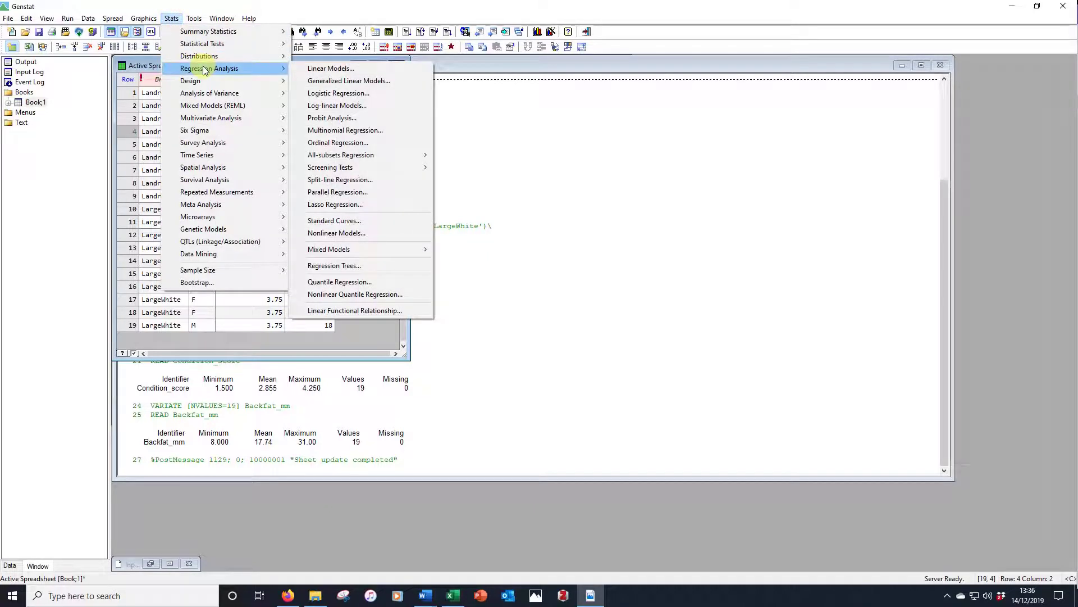
click(324, 70)
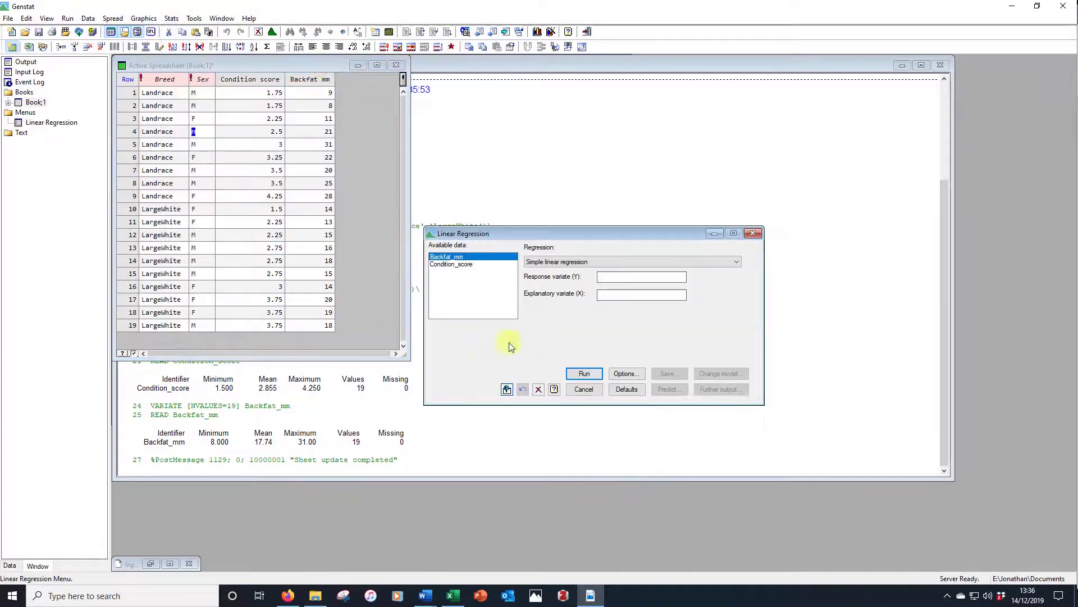
click(734, 264)
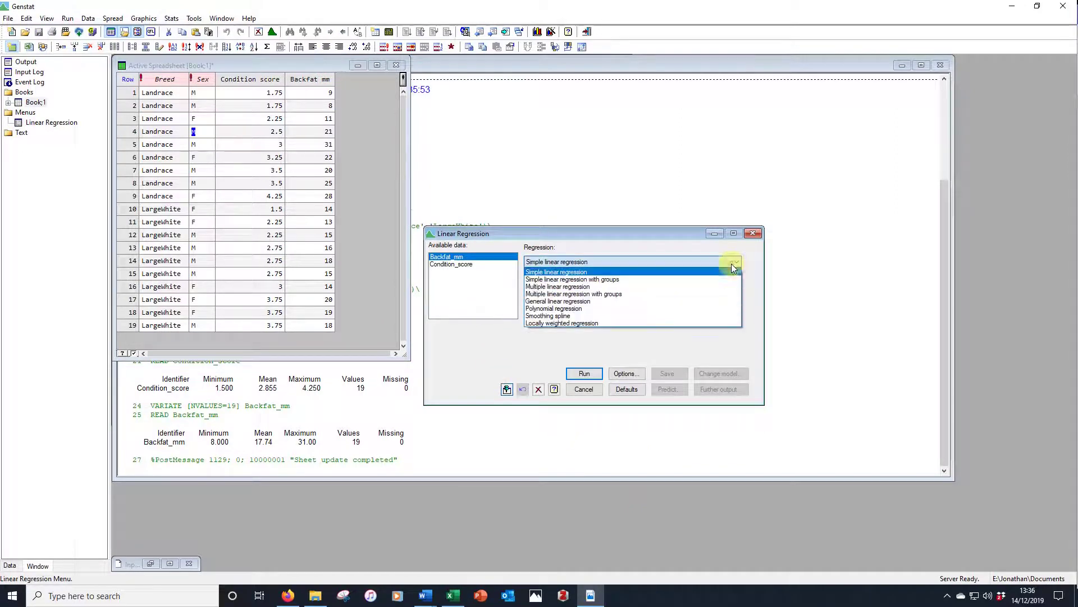
click(649, 304)
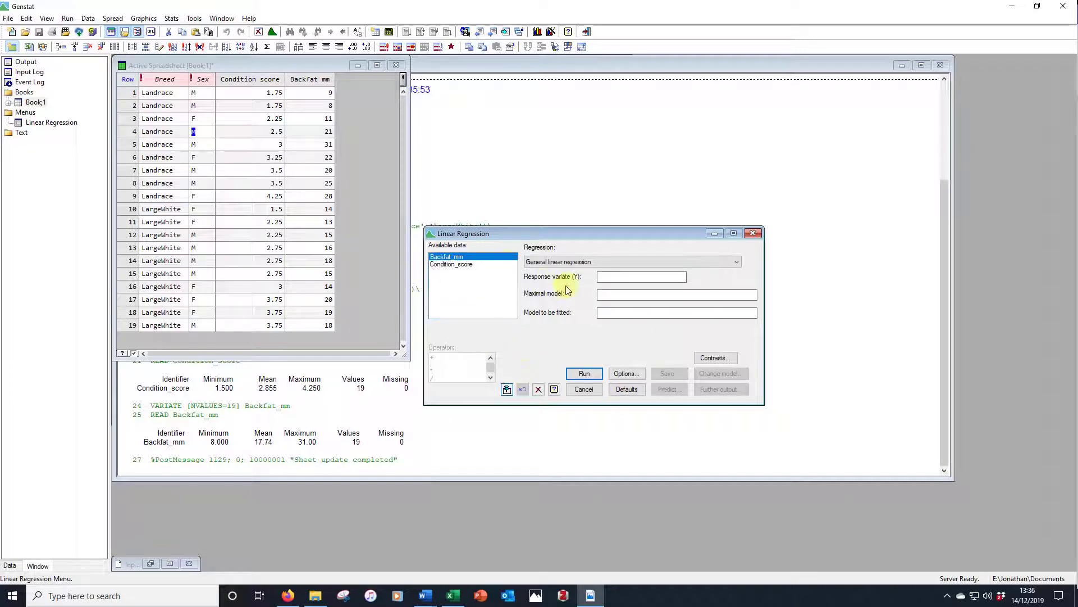
double_click(464, 257)
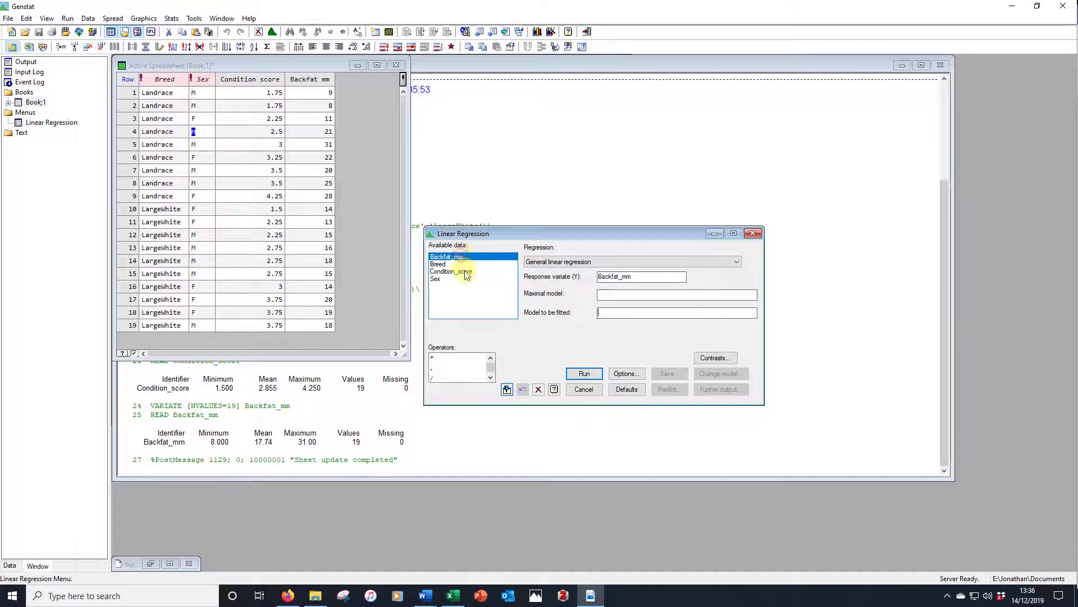
- Enter the model Breed+Sex+Condition_score, replacing the accidental Breed*Sex interaction
click(622, 312)
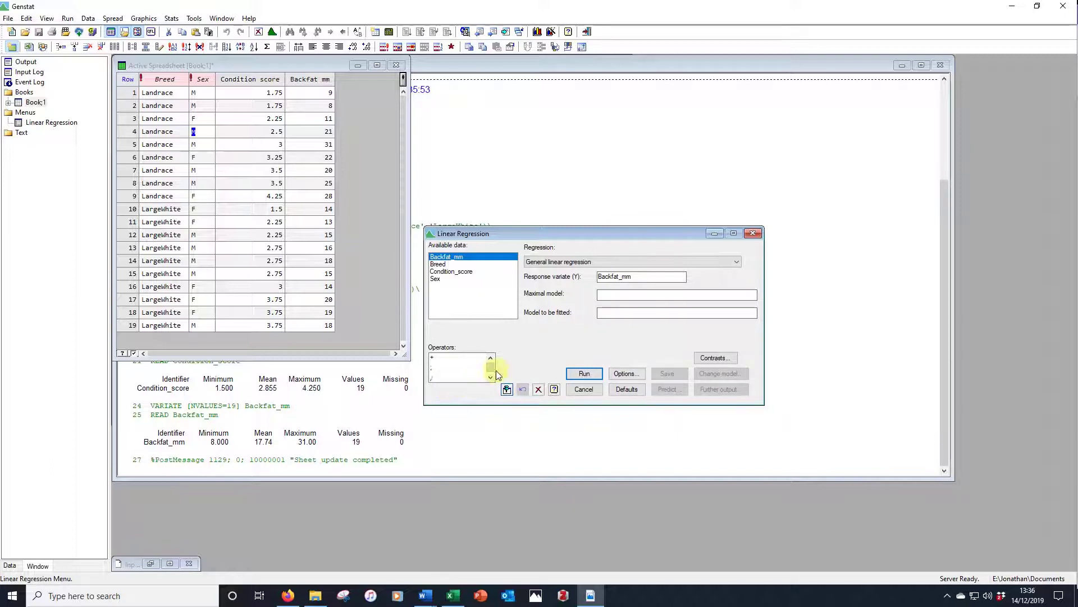
double_click(442, 268)
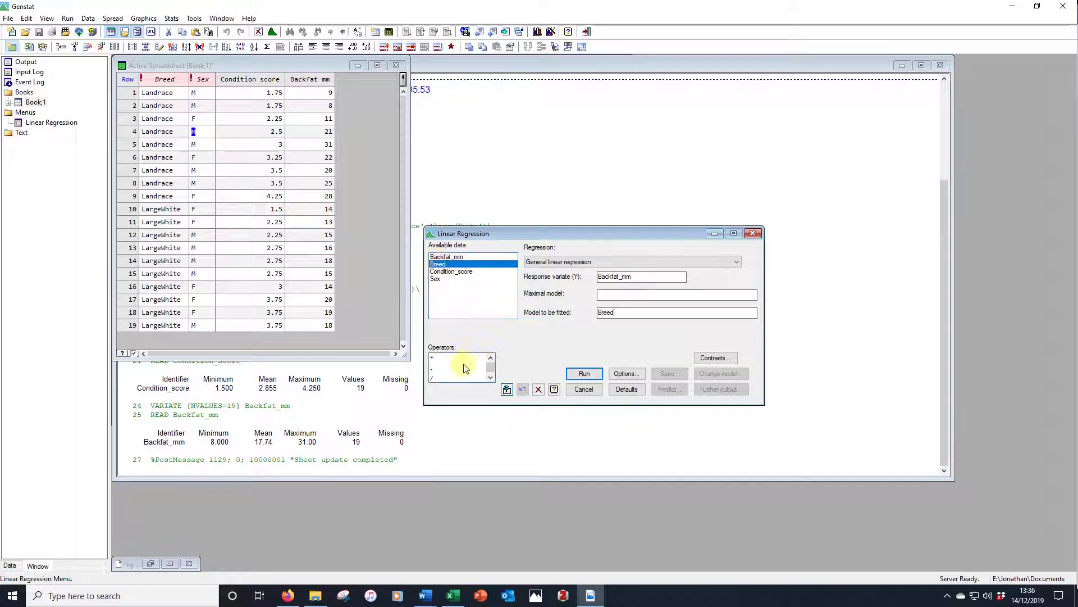
double_click(435, 371)
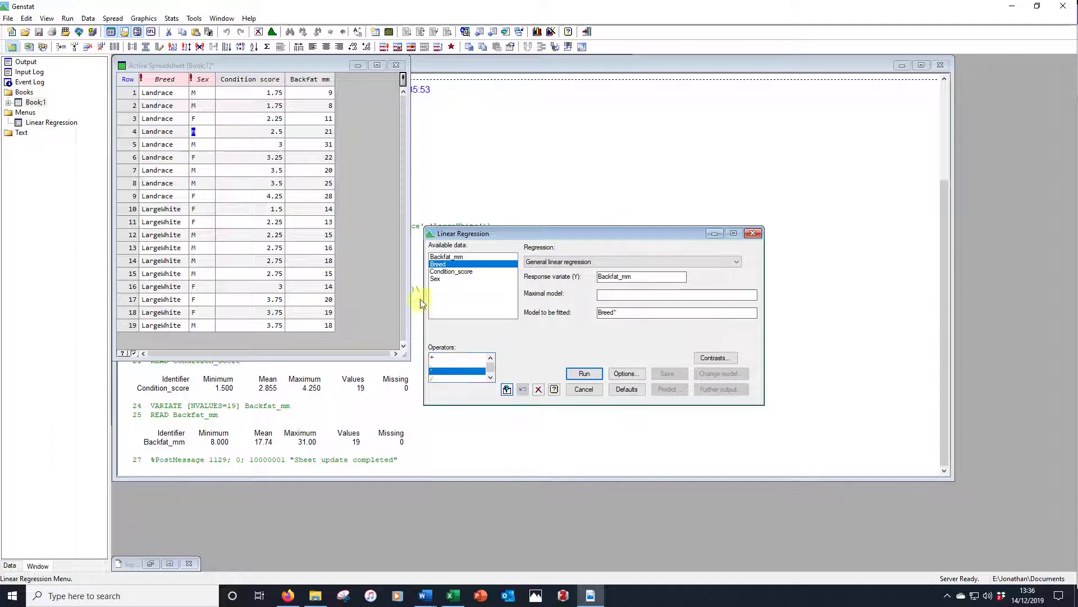
double_click(441, 279)
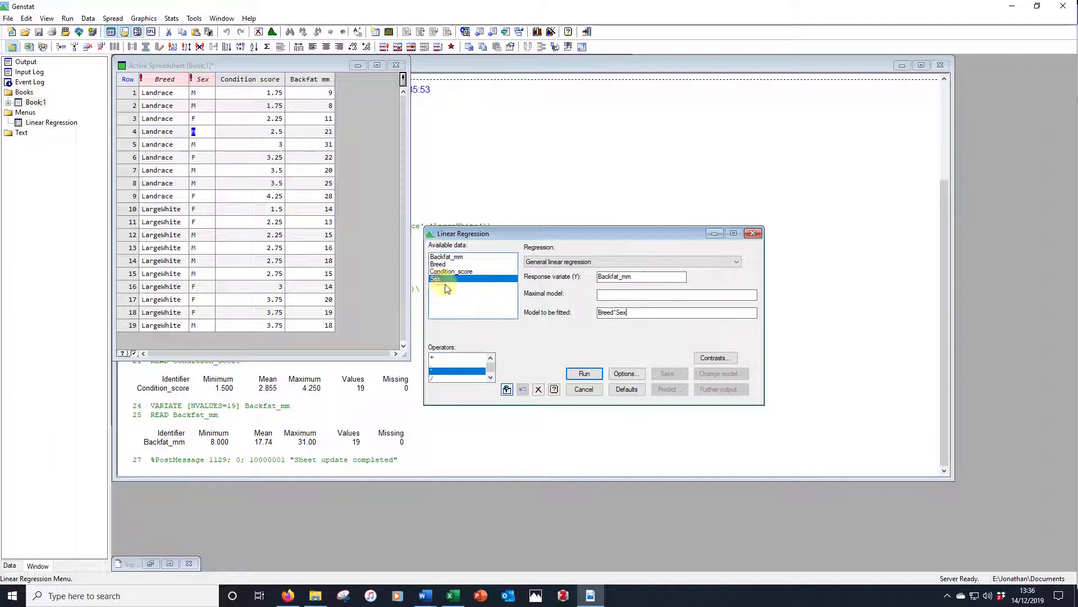
click(614, 312)
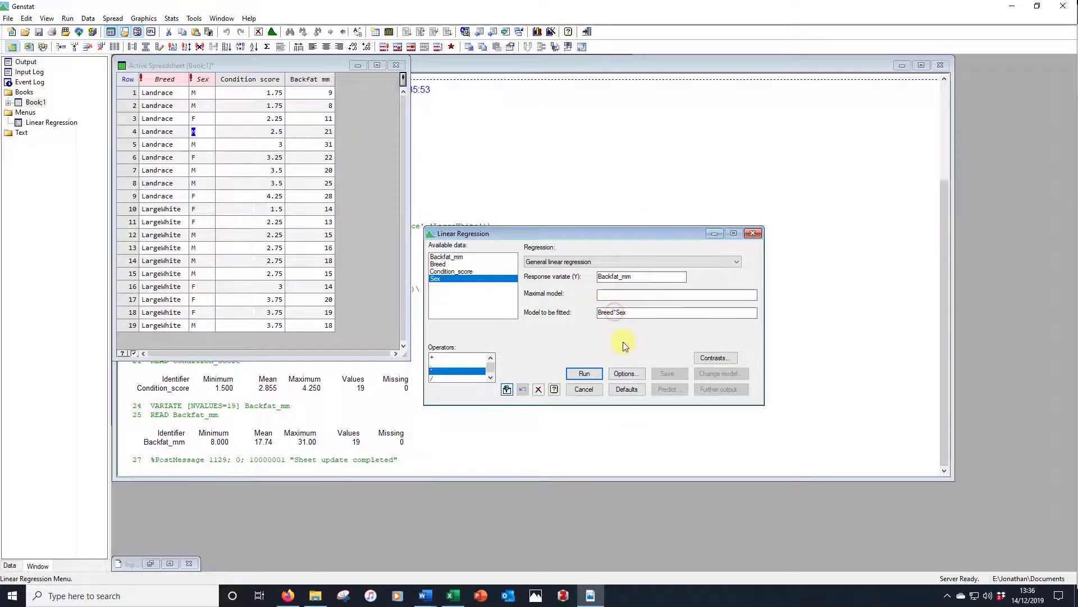
double_click(435, 358)
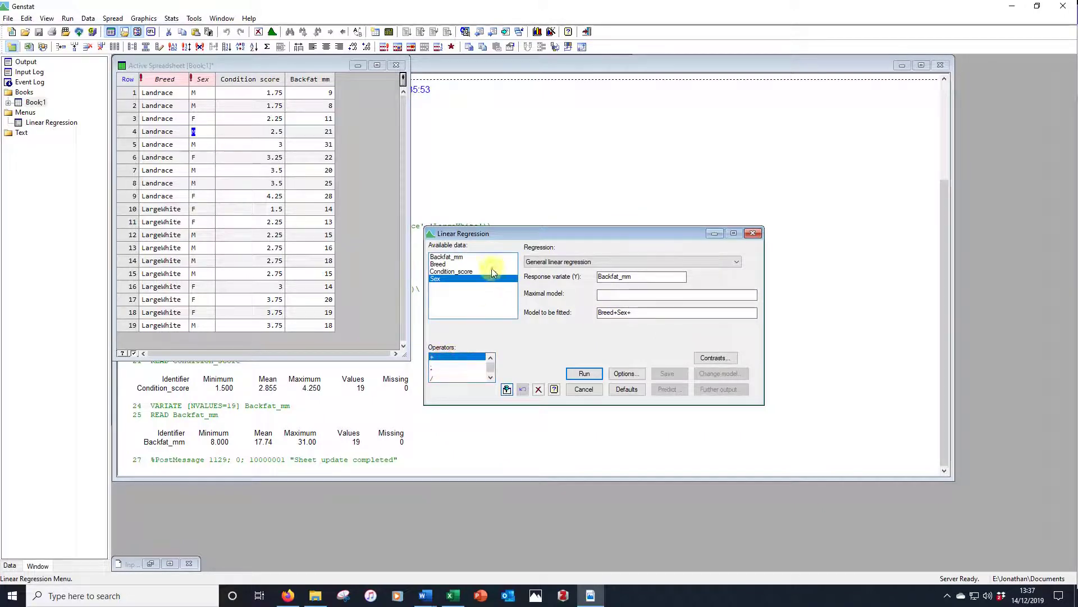
double_click(465, 273)
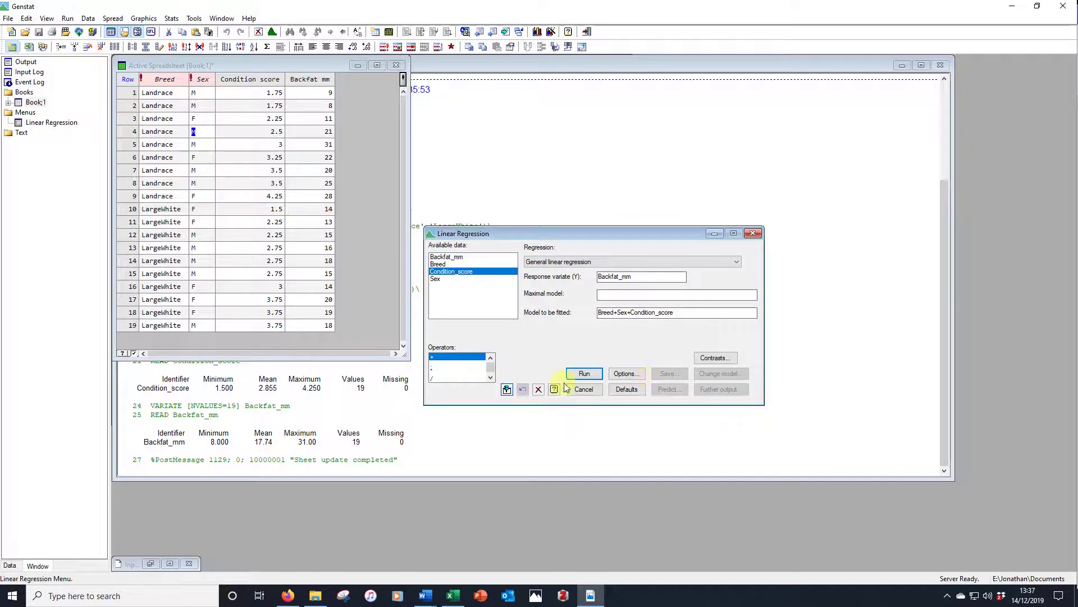
- Turn on confidence intervals in the regression output options
click(626, 373)
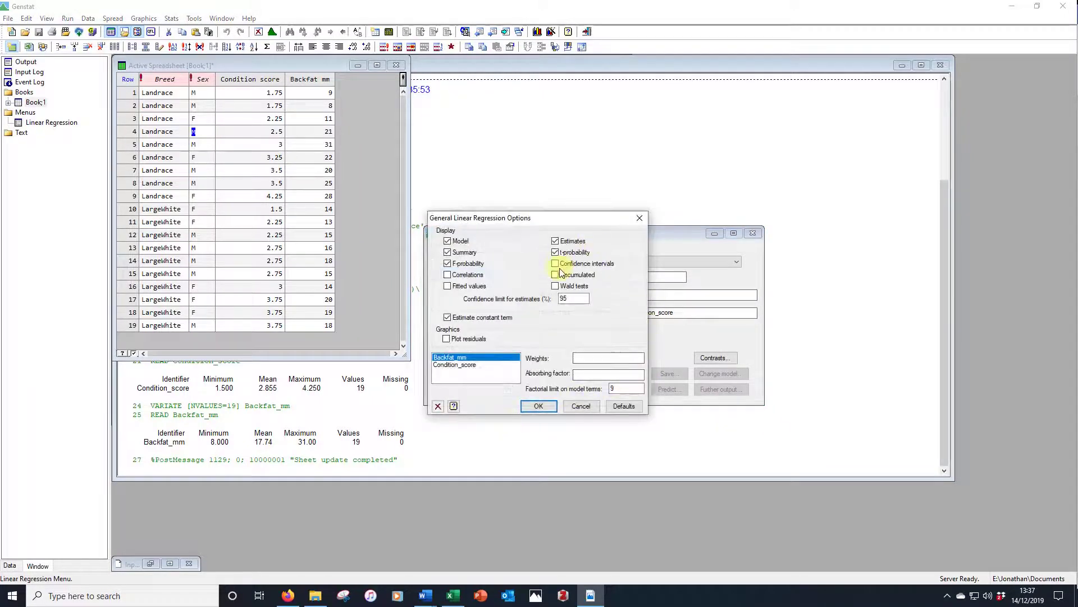
click(556, 264)
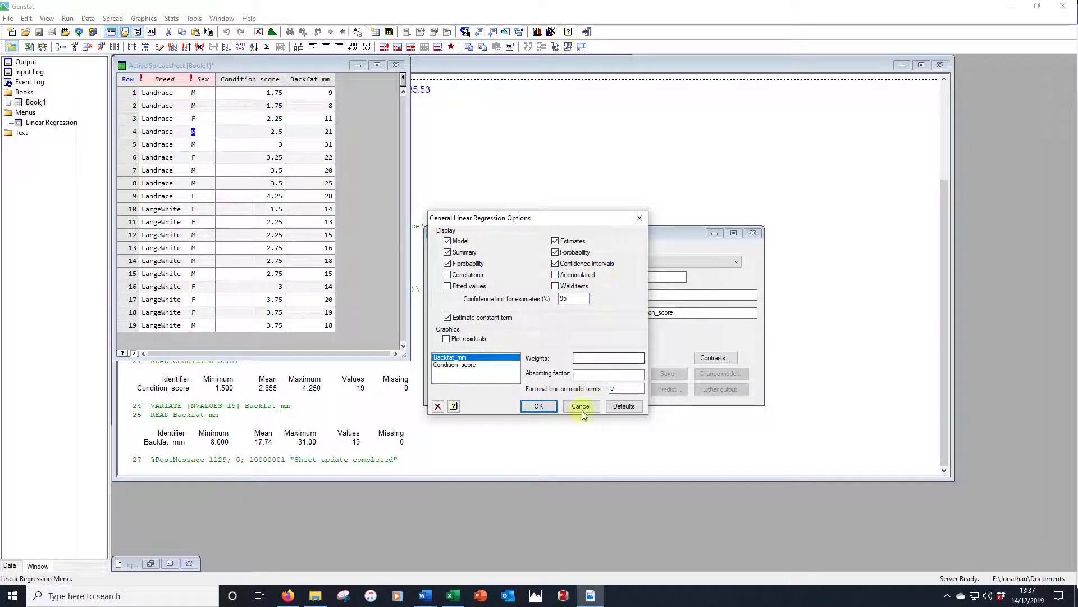
click(539, 406)
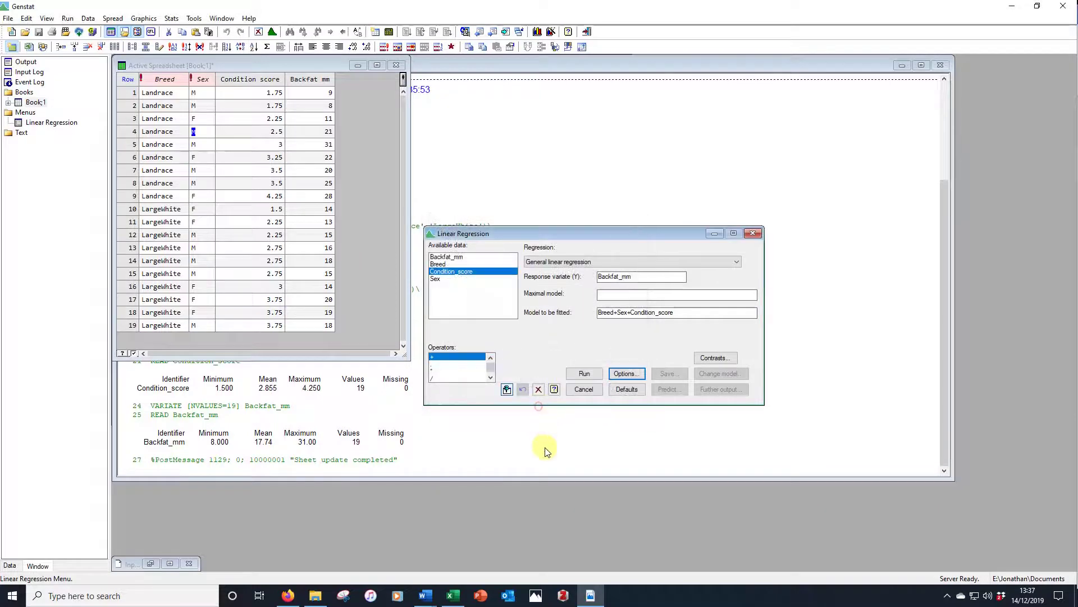
- Run the regression and highlight F pr. 0.004 and 50.2% variance accounted for
click(582, 371)
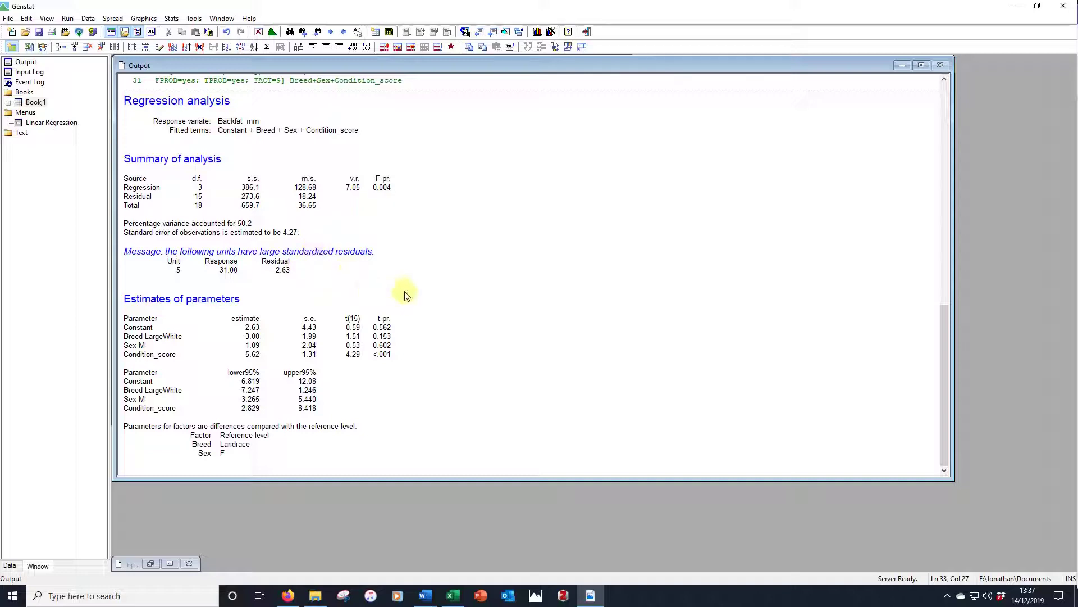
drag(395, 189, 373, 187)
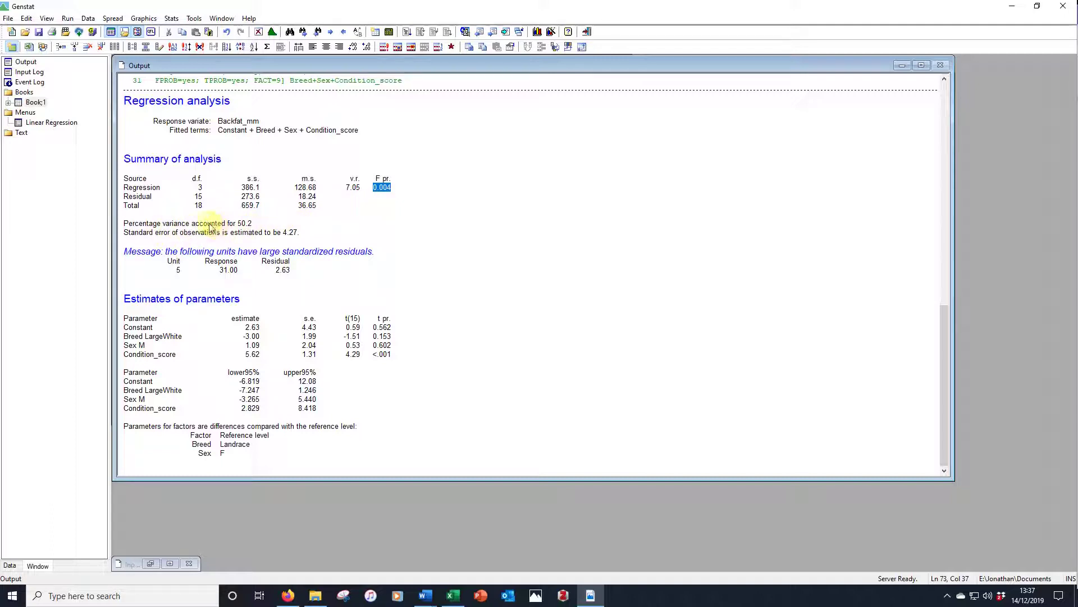
click(251, 225)
drag(251, 224, 236, 224)
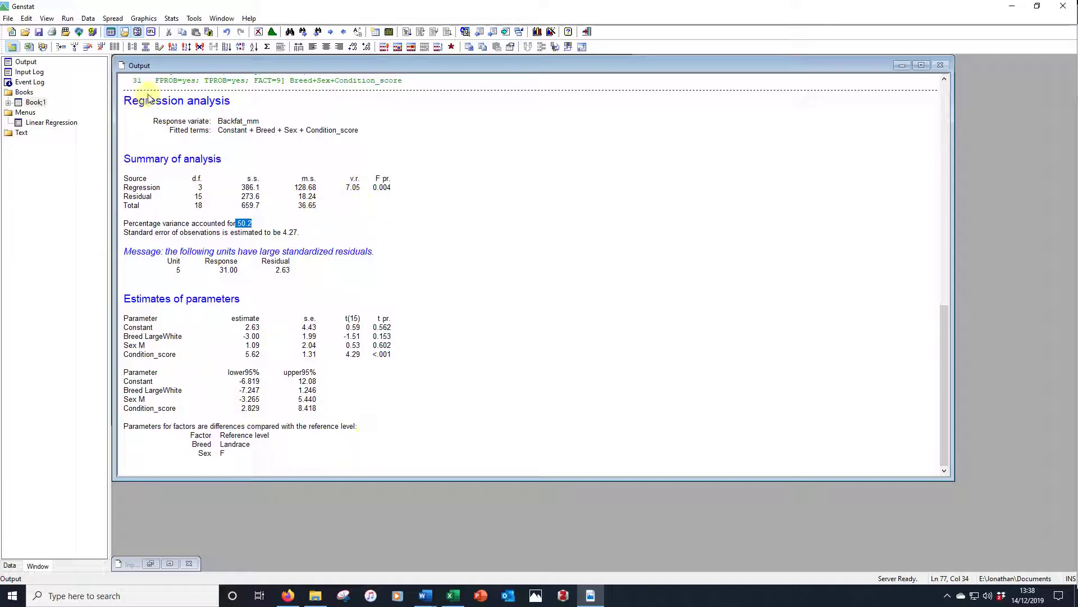
- Select the full Backfat_mm regression output block and bring up Word
drag(125, 102, 268, 458)
key(ctrl+c)
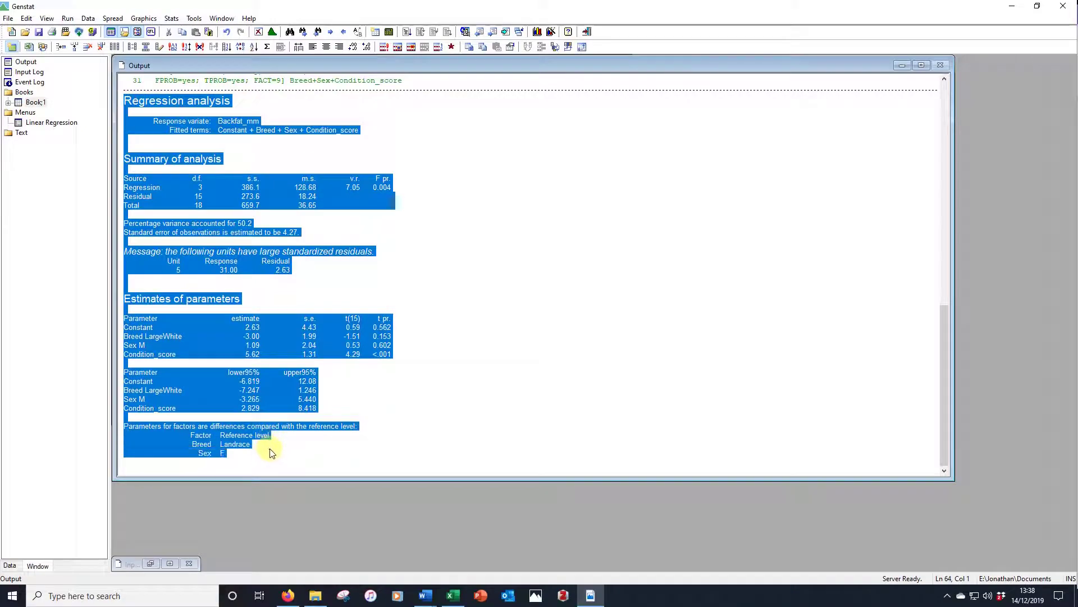
click(425, 597)
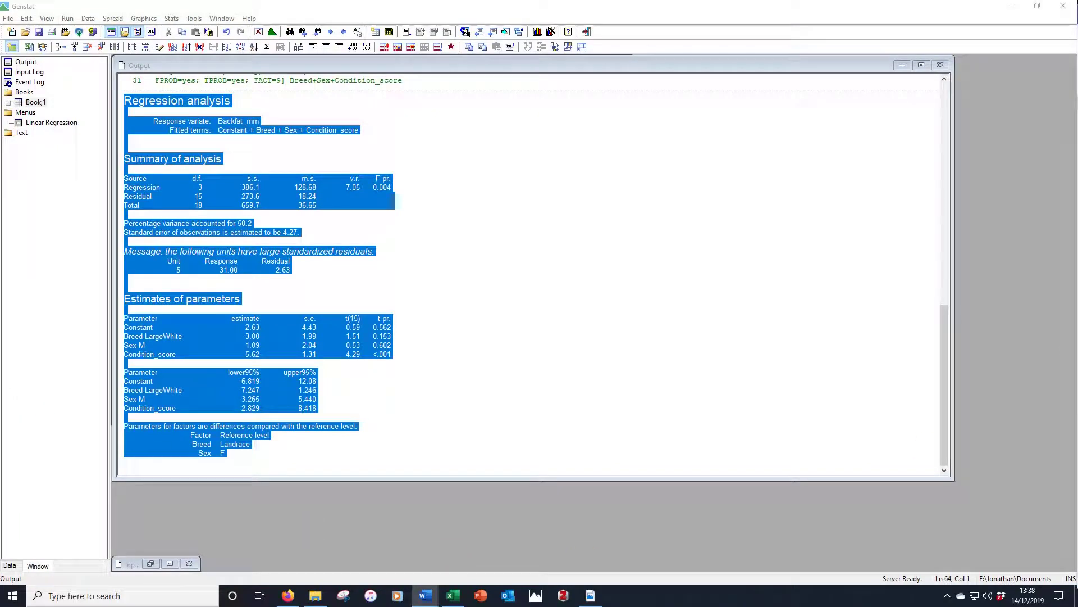
- Paste the regression output on the line above Table 1 and zoom to review it
click(426, 596)
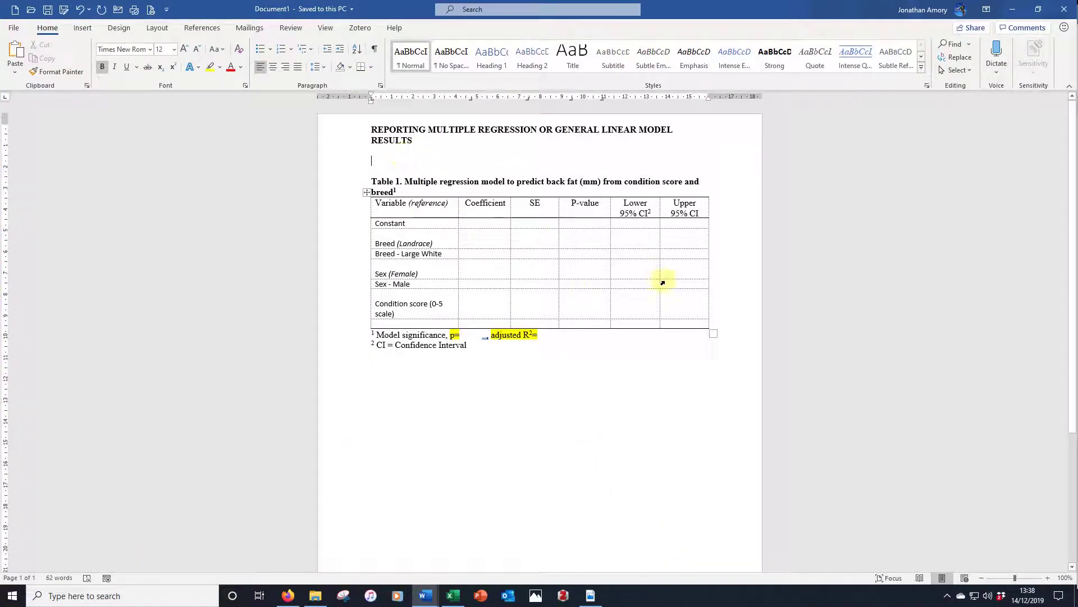
key(ctrl+v)
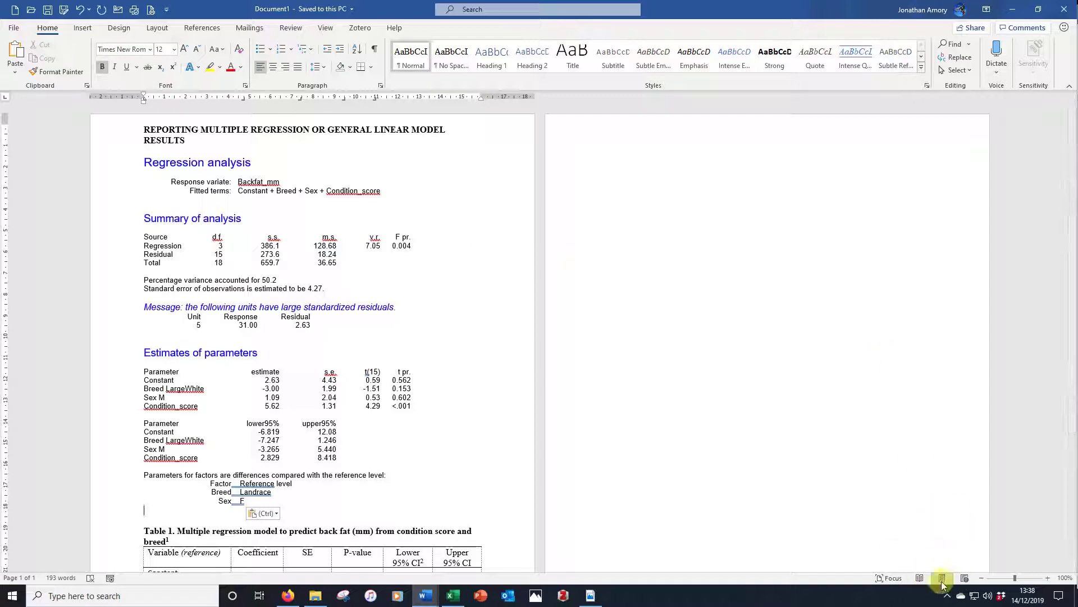
click(1047, 580)
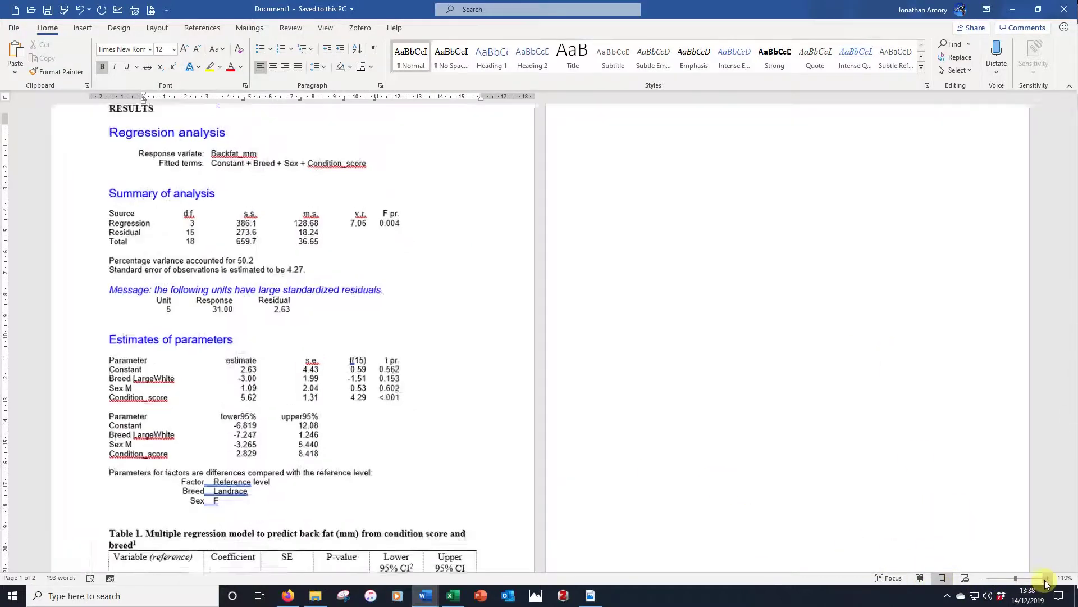
click(1047, 578)
click(1047, 578)
click(1047, 578)
click(1047, 579)
click(1047, 579)
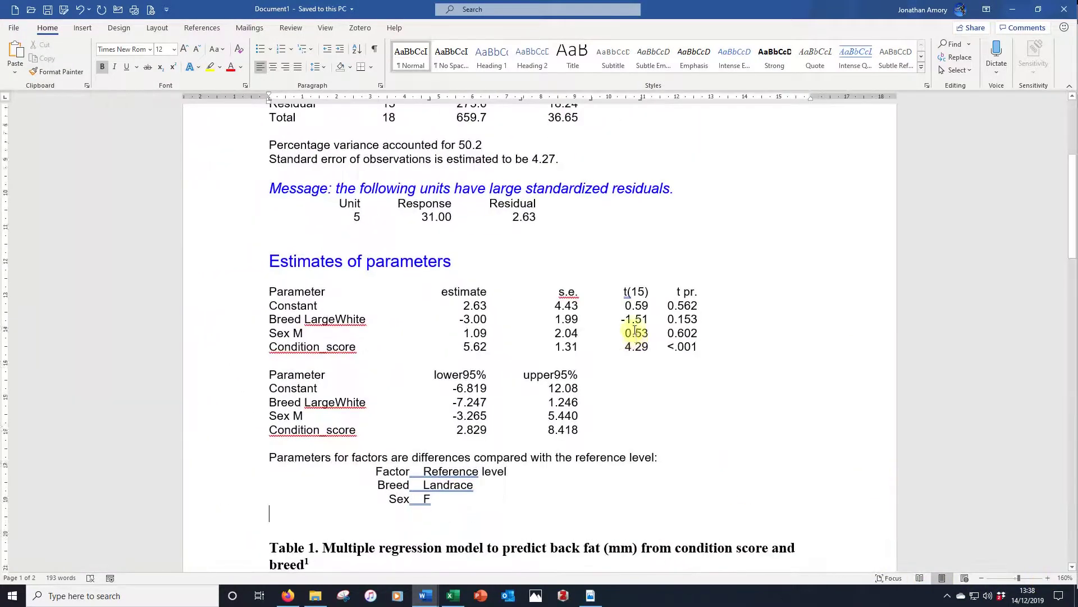
scroll(635, 365, down, 3)
scroll(701, 378, up, 3)
scroll(698, 351, down, 1)
scroll(698, 351, up, 1)
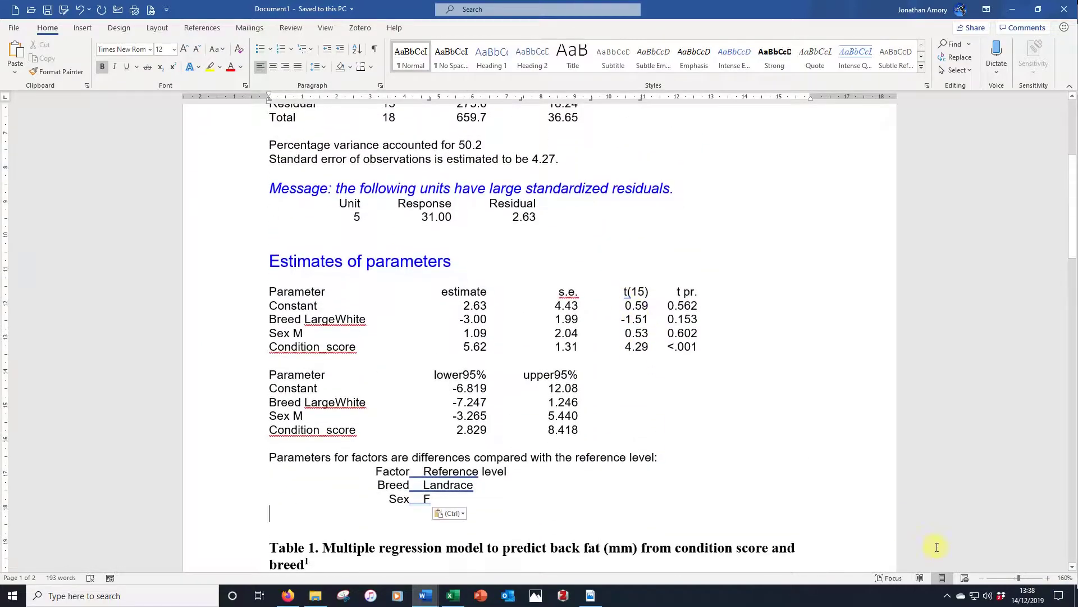
click(982, 578)
click(982, 578)
click(982, 578)
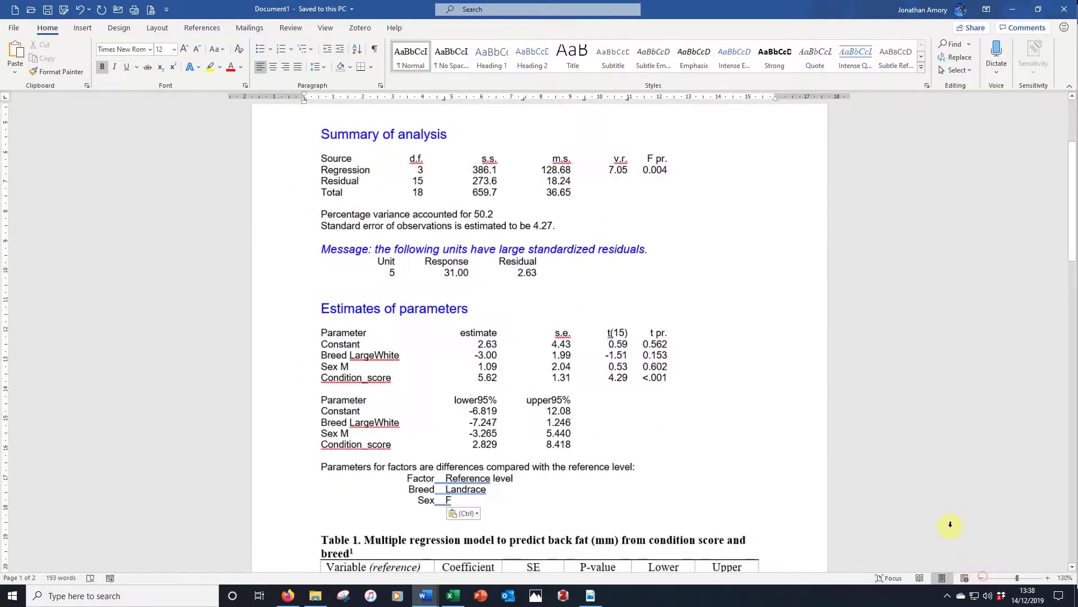
scroll(716, 233, up, 1)
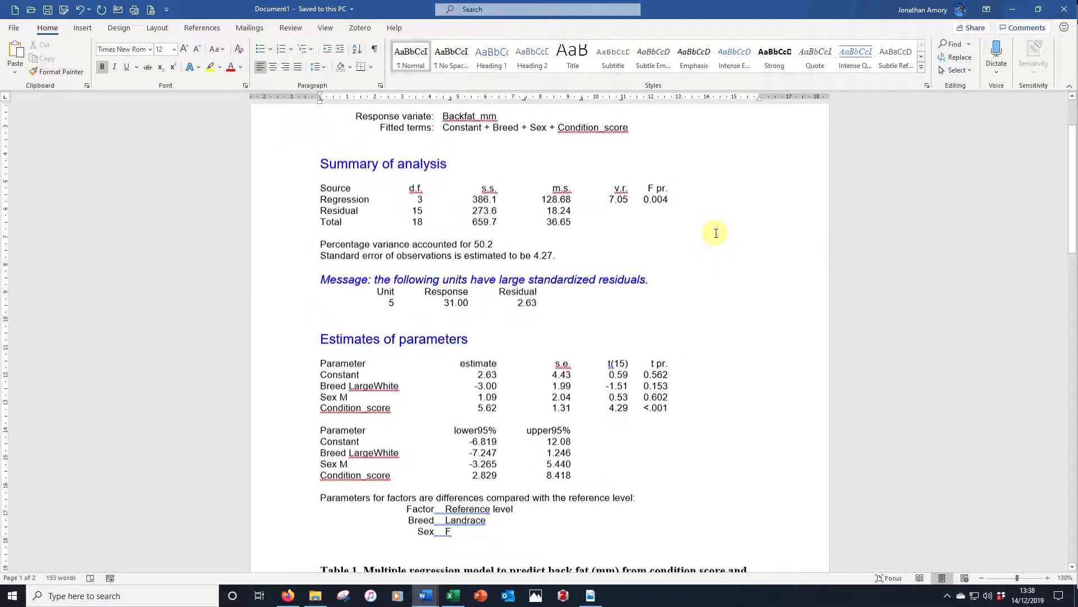
scroll(654, 197, down, 2)
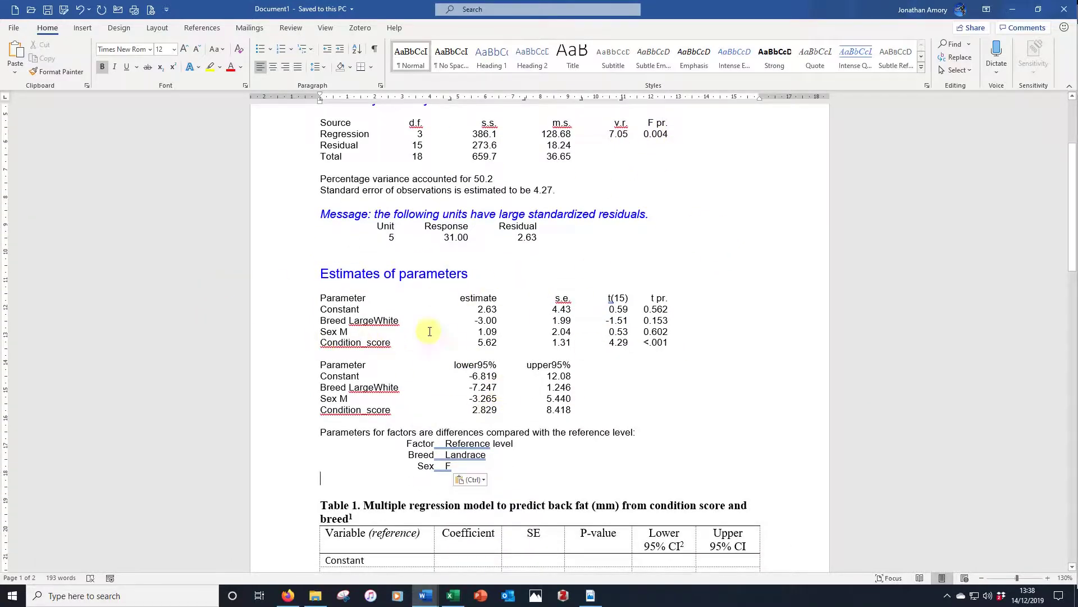
scroll(616, 258, down, 6)
scroll(736, 242, up, 2)
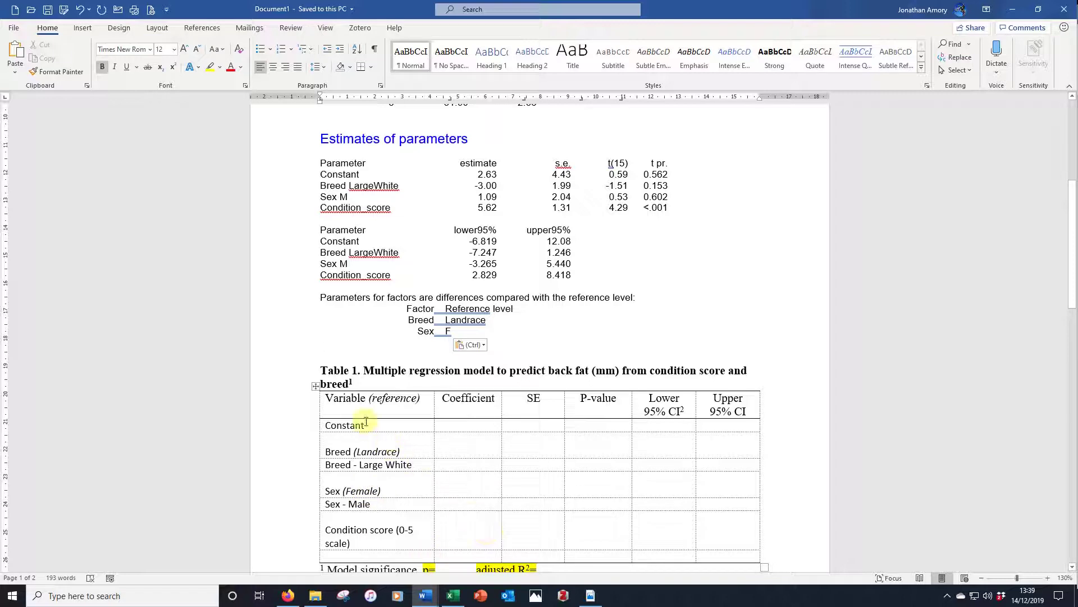
- Fill coefficients: Constant 2.63, Landrace '-' as reference, Large White -3.00
double_click(345, 429)
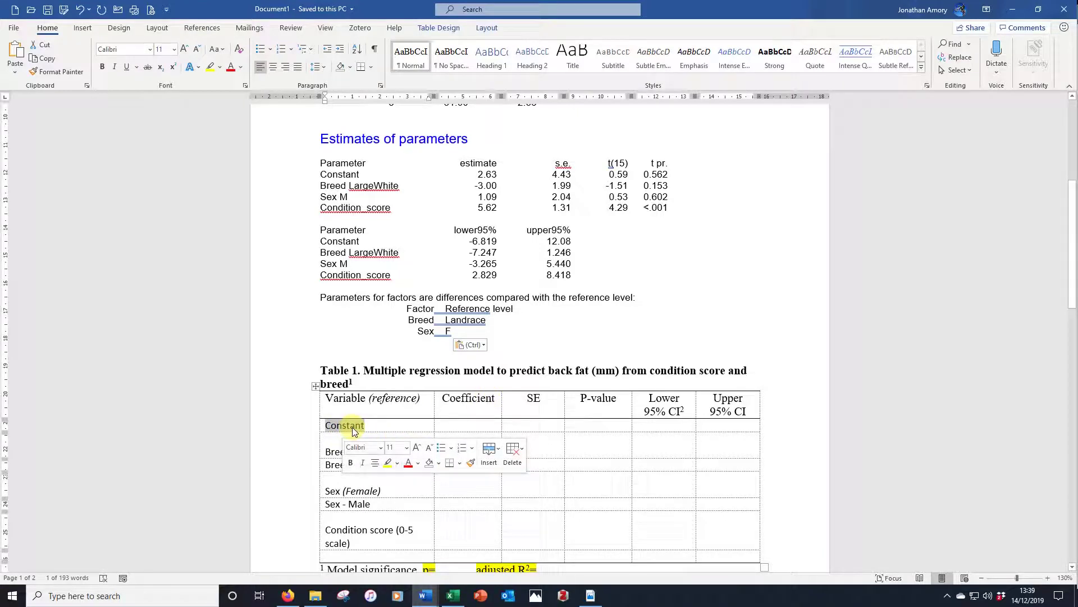
double_click(480, 174)
key(ctrl+c)
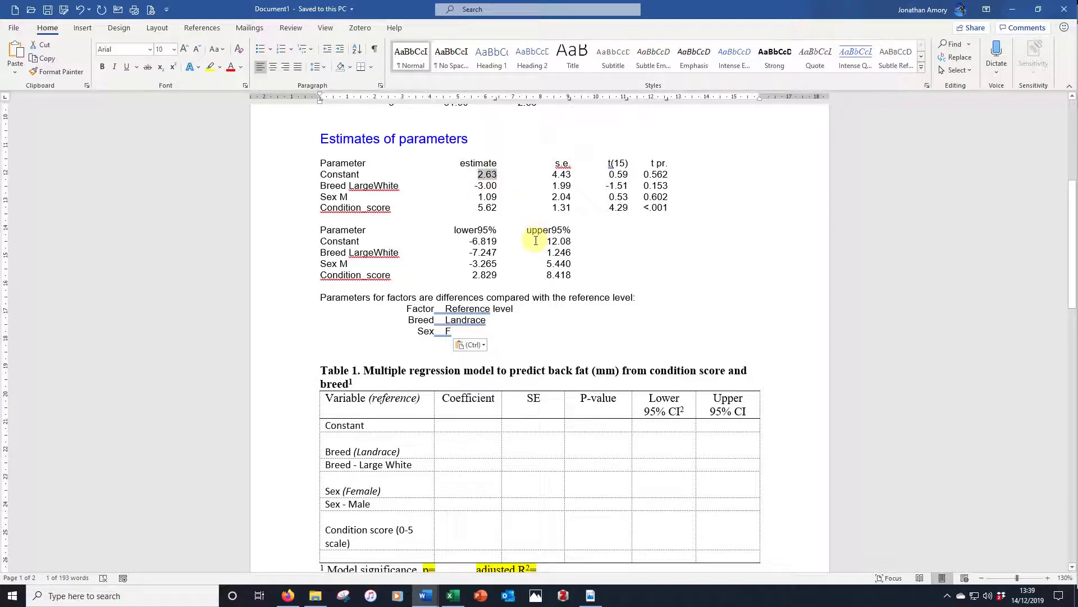
click(455, 427)
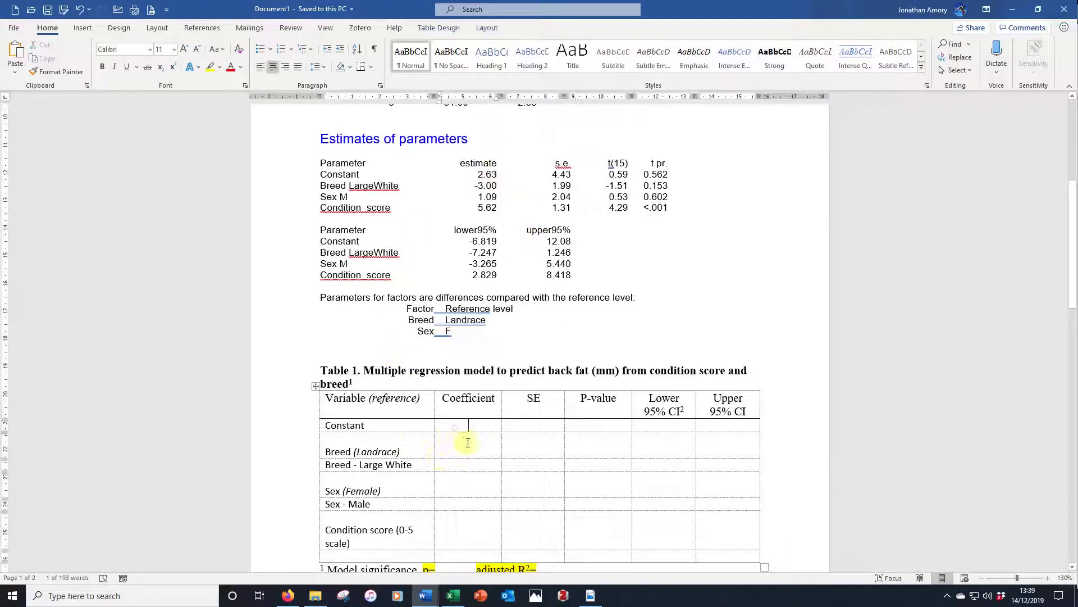
key(ctrl+v)
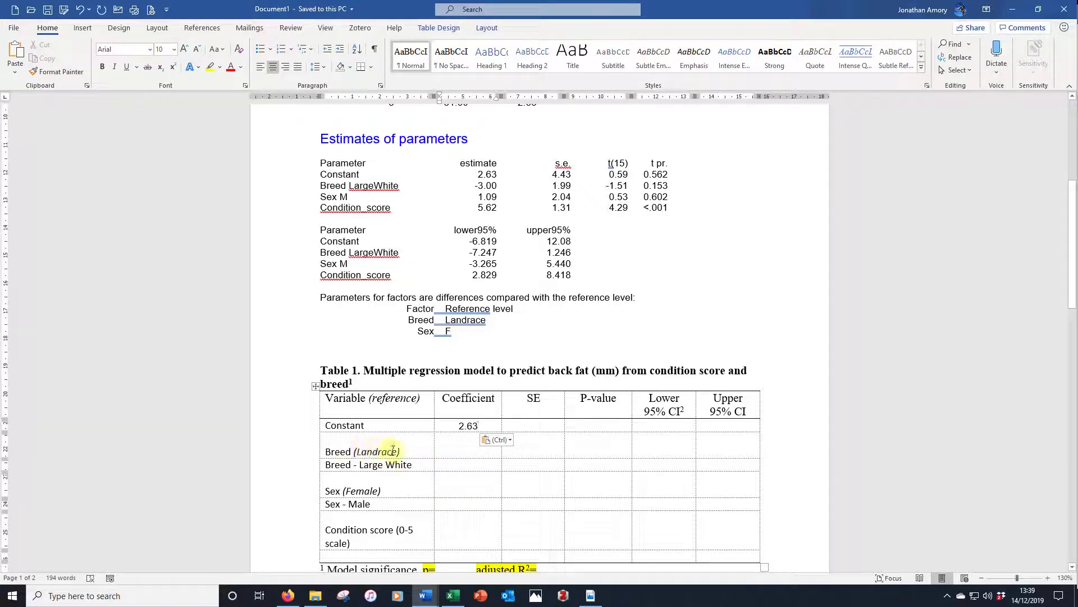
click(459, 451)
text(-)
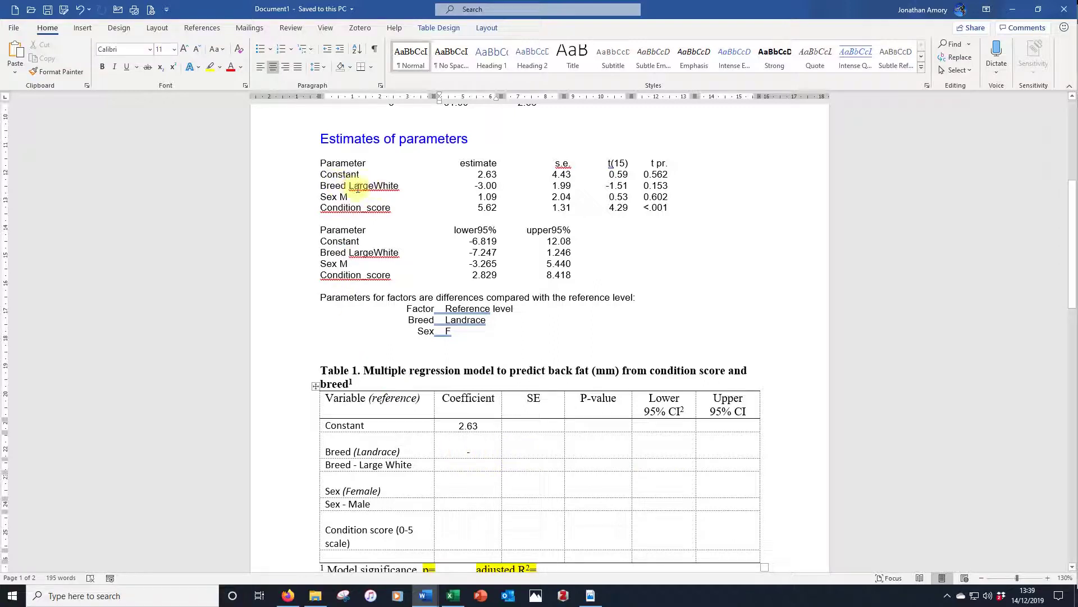
double_click(480, 186)
key(ctrl+c)
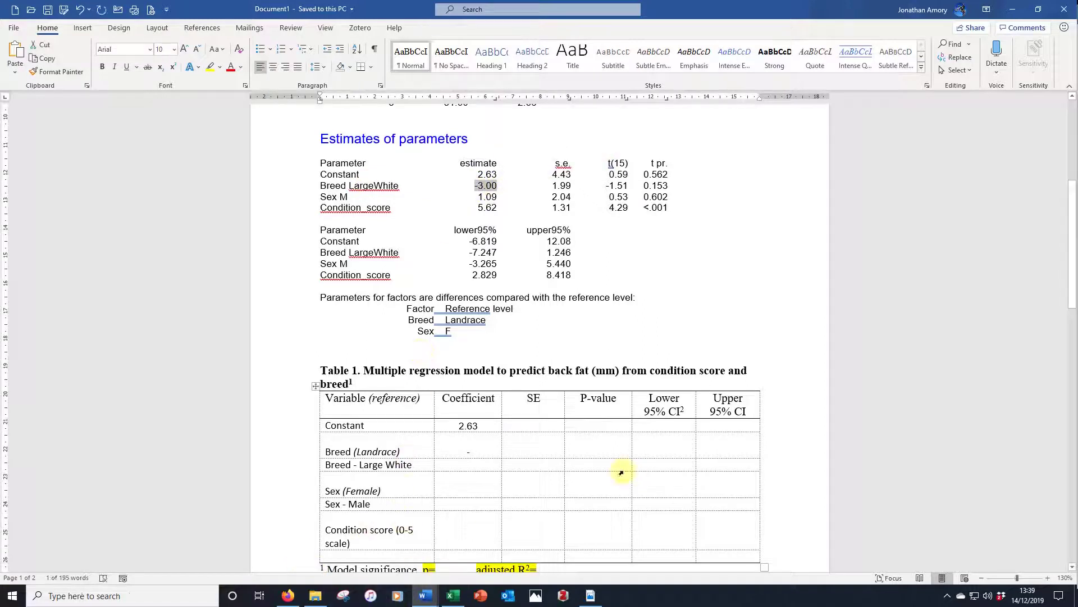
click(481, 466)
key(ctrl+v)
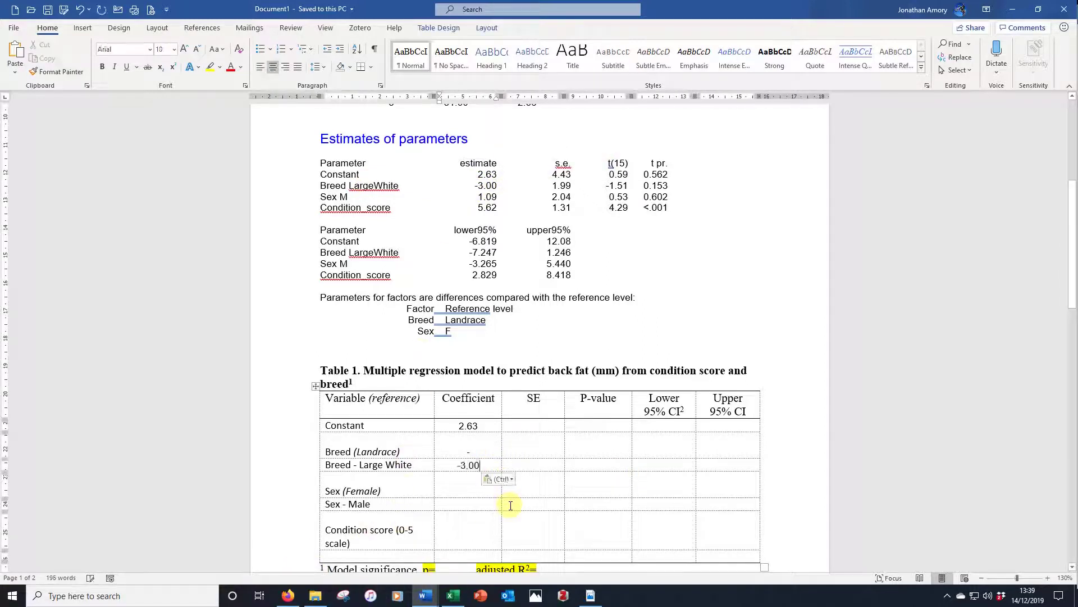
- Enter '-' for Female, 1.09 for Male, and pick out Condition score's 5.62
click(472, 490)
text(-)
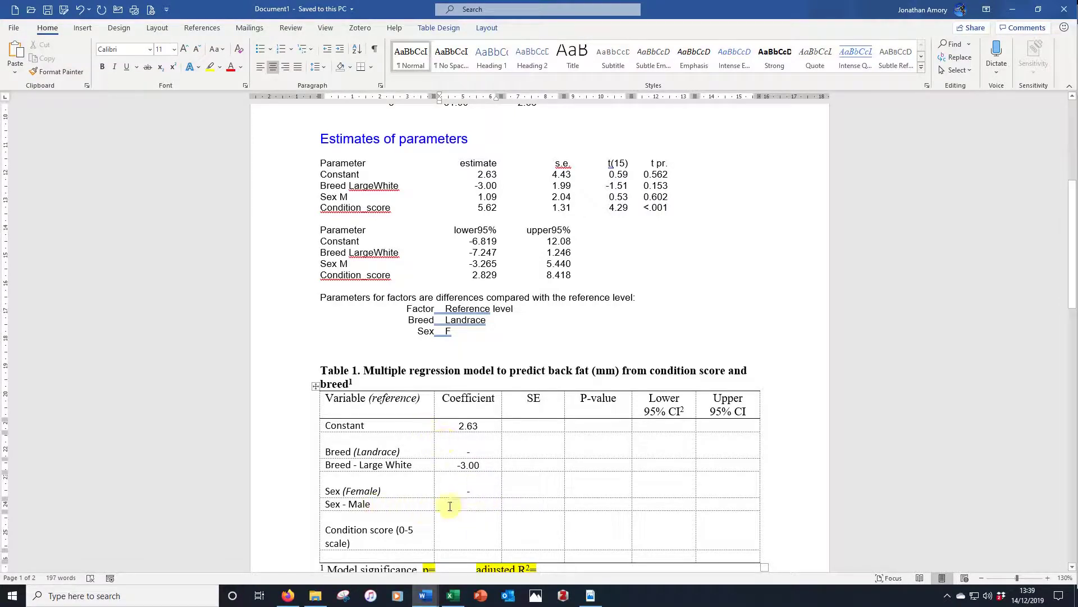
double_click(487, 197)
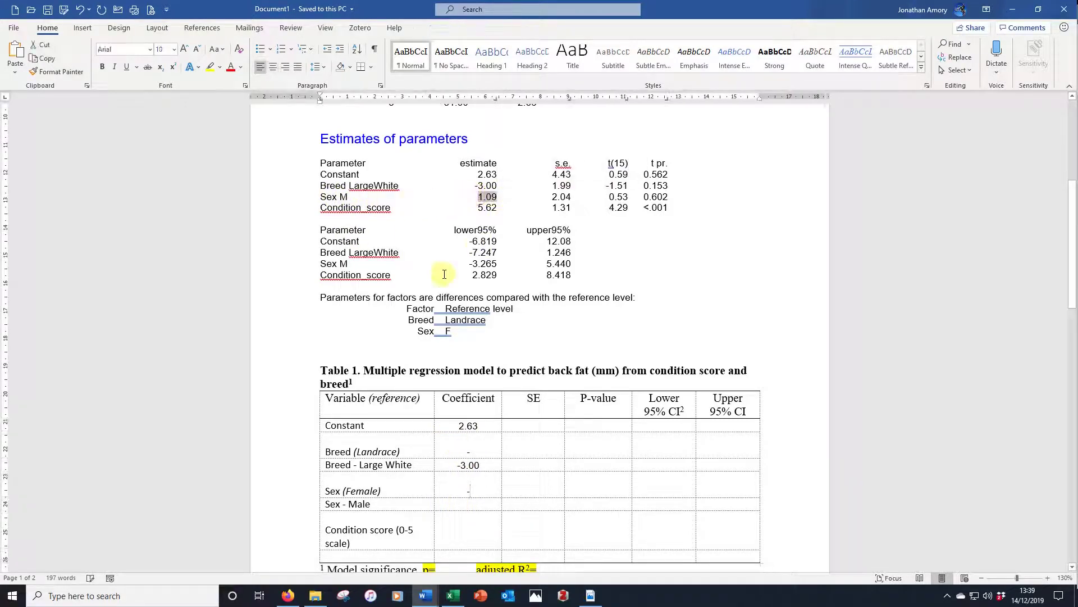
key(ctrl+c)
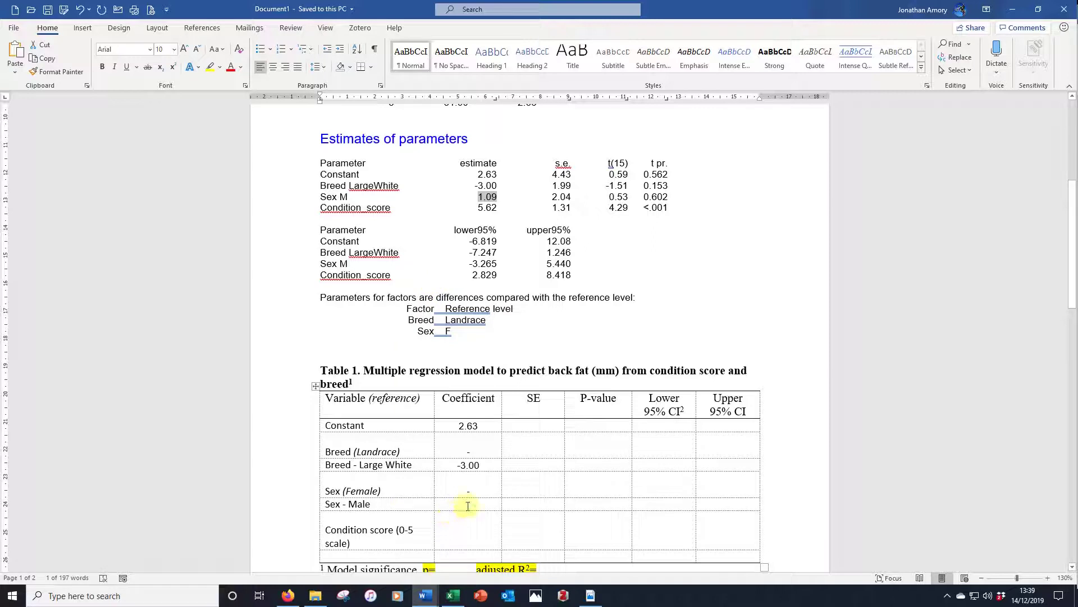
click(466, 505)
key(ctrl+v)
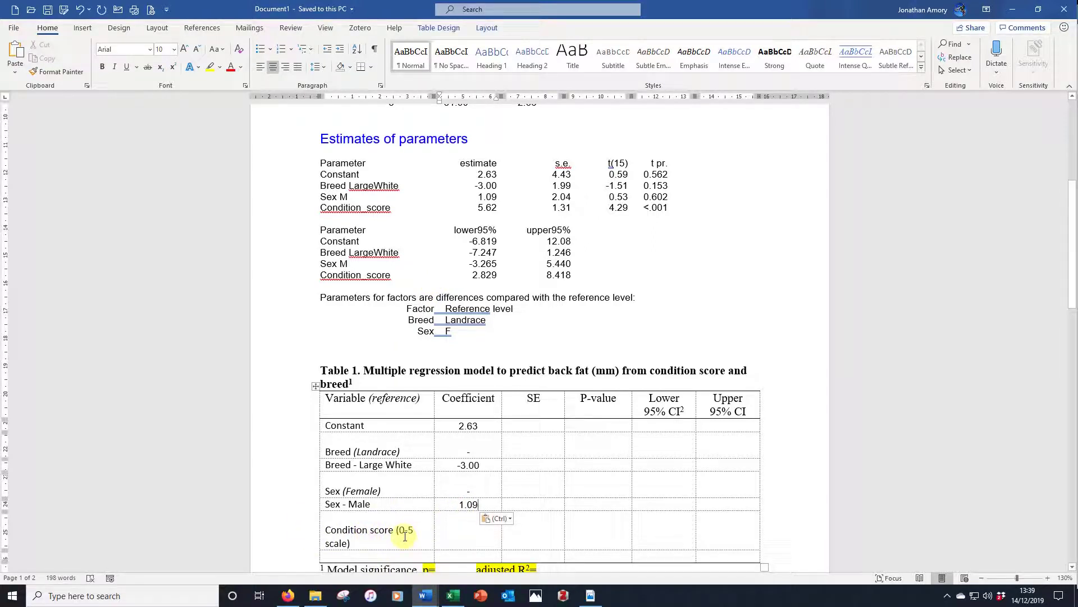
double_click(482, 208)
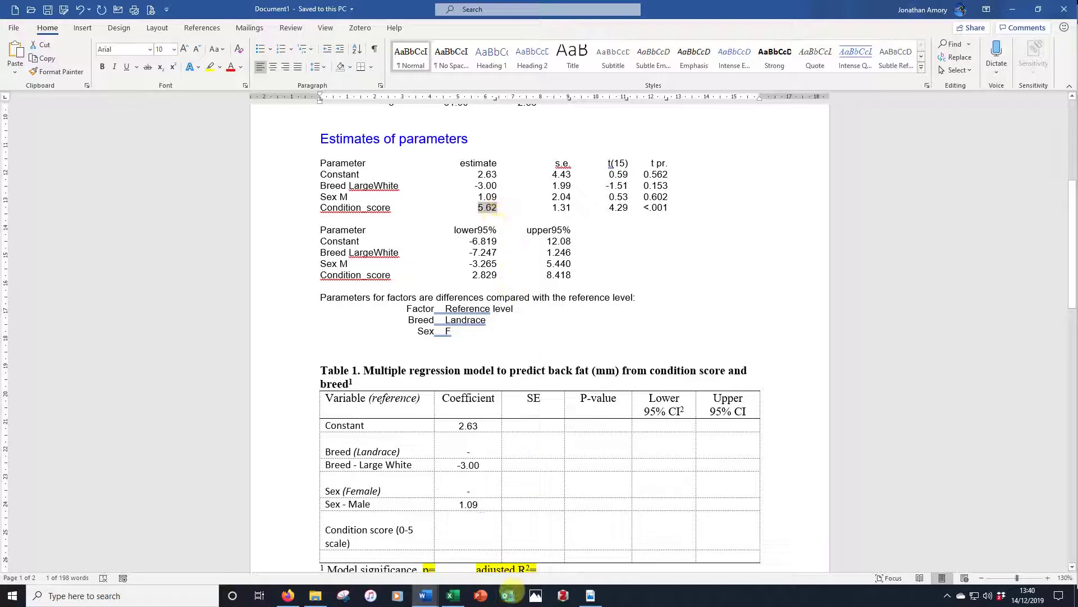
click(457, 537)
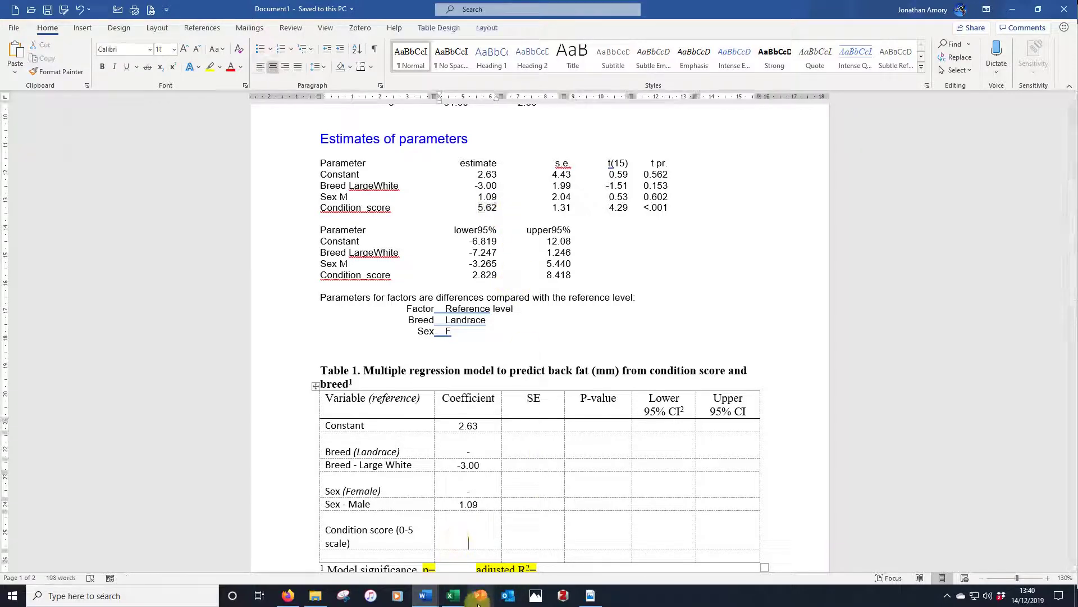
- Paste 5.62 into the Condition score coefficient cell
key(ctrl+v)
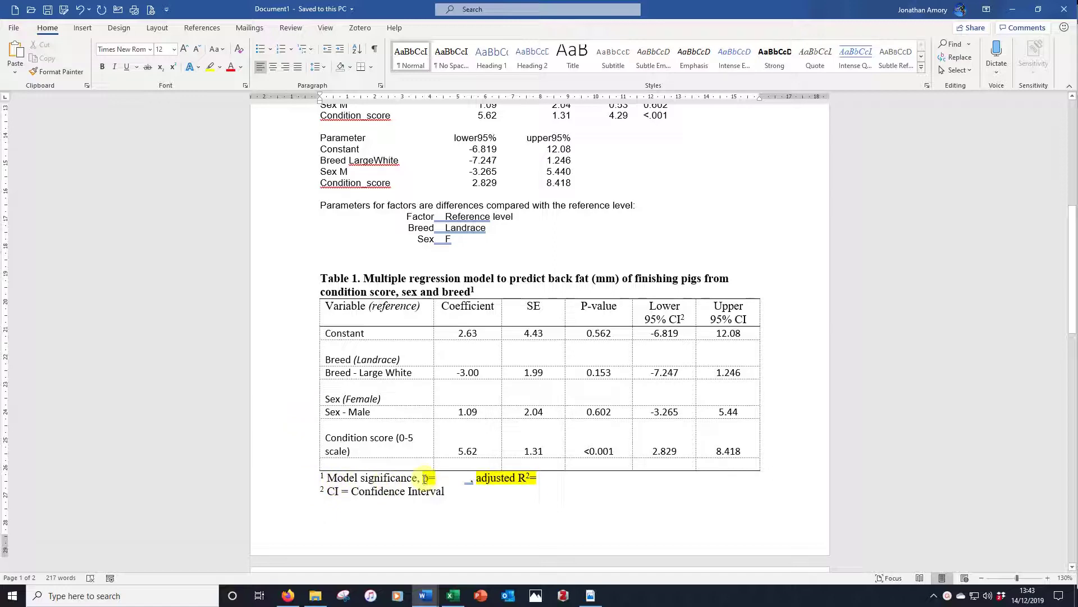
- Fill in the model significance p= 0.004 in the table footnote
scroll(662, 254, up, 9)
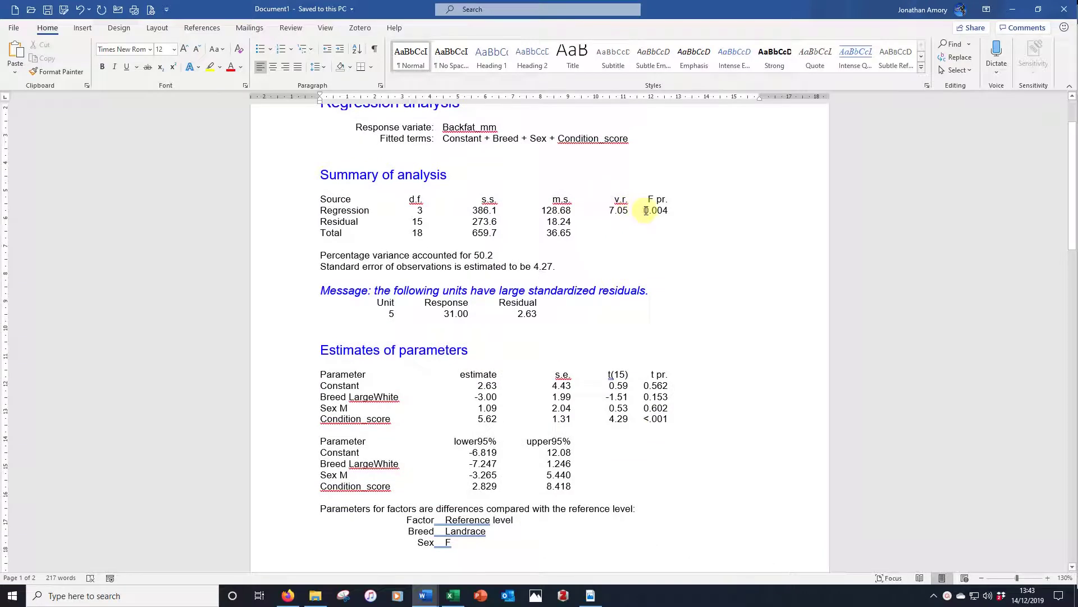
double_click(646, 210)
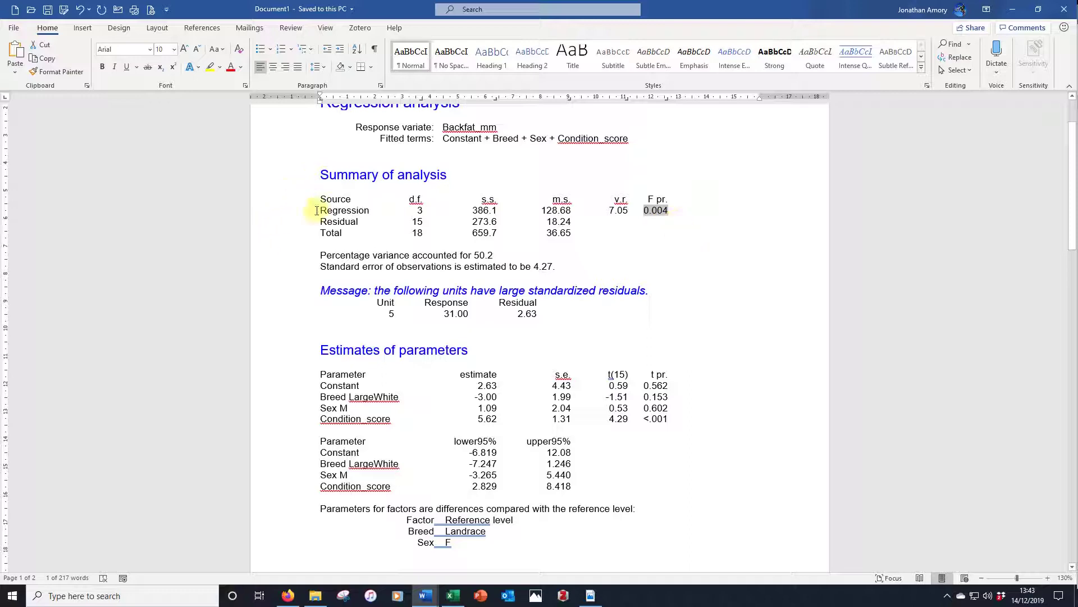
scroll(602, 308, down, 10)
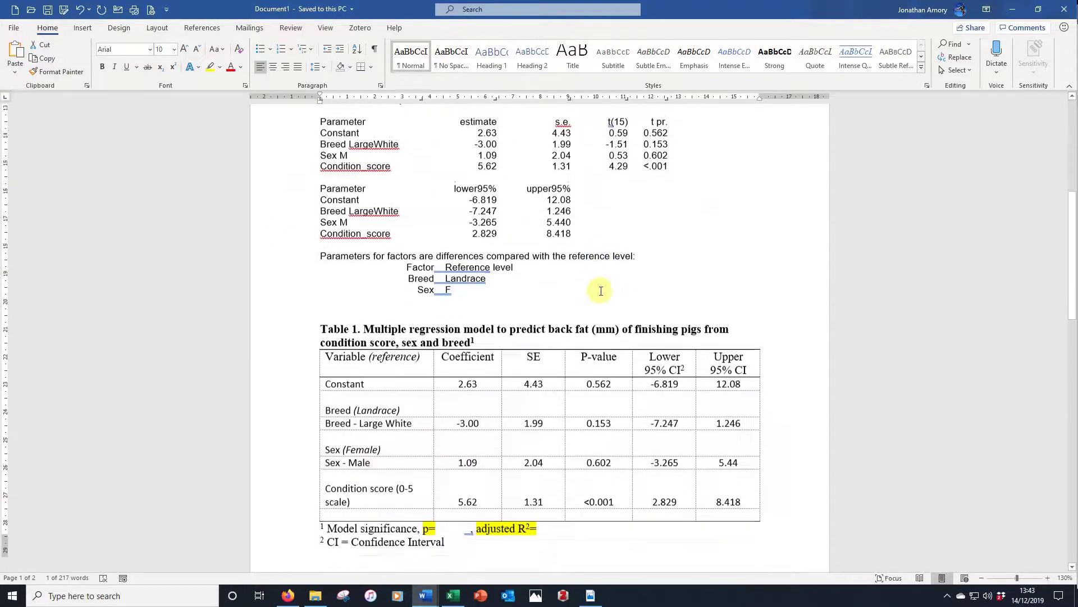
click(468, 447)
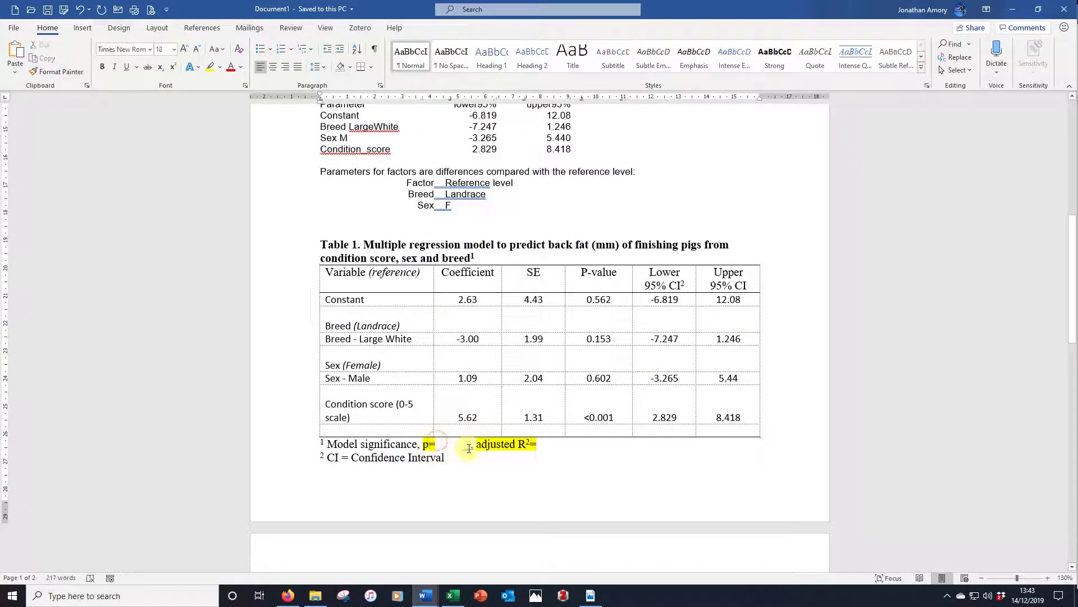
text(0.004)
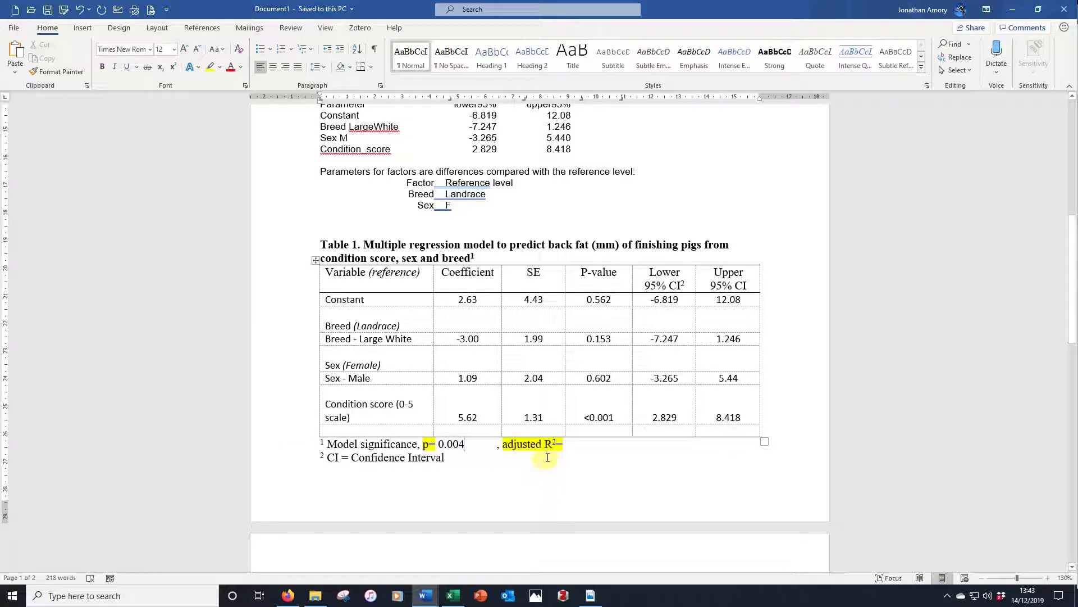
- Add the adjusted R² value of .50 to the footnote
scroll(464, 356, up, 10)
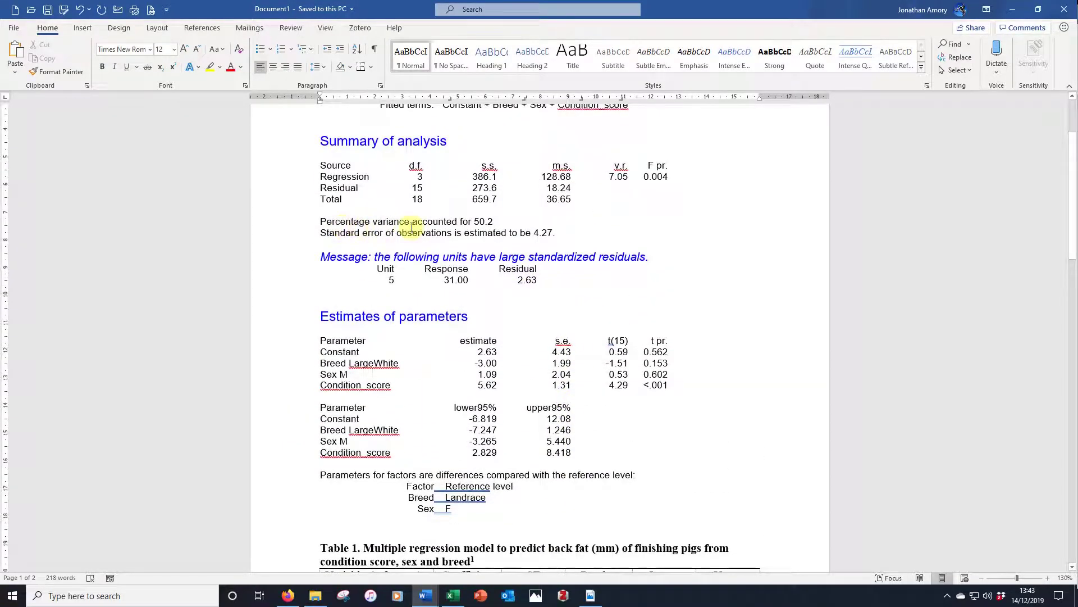
click(494, 222)
scroll(730, 225, down, 10)
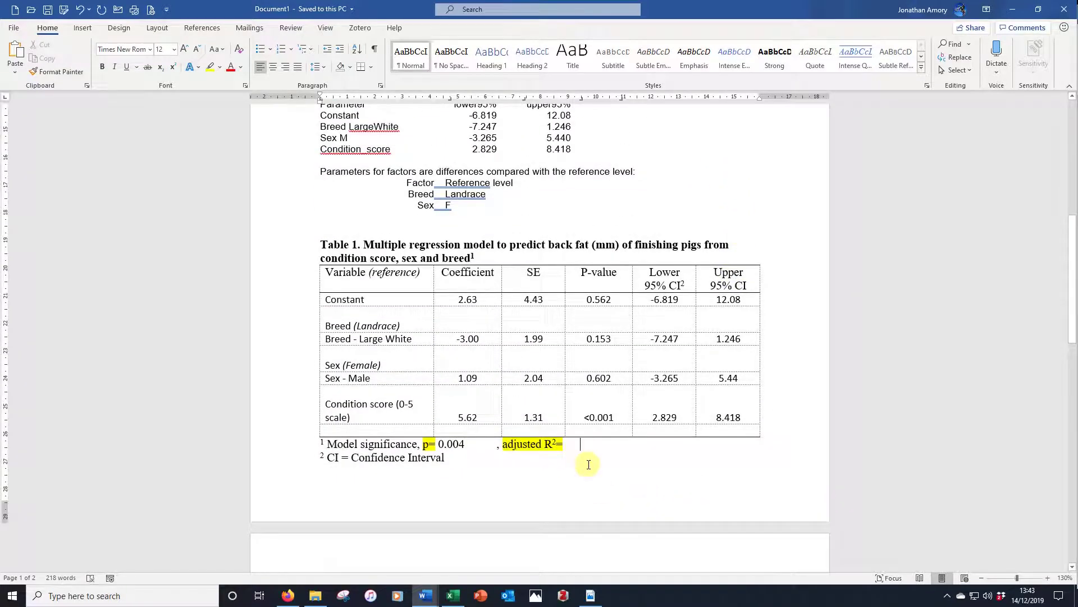
text(.50)
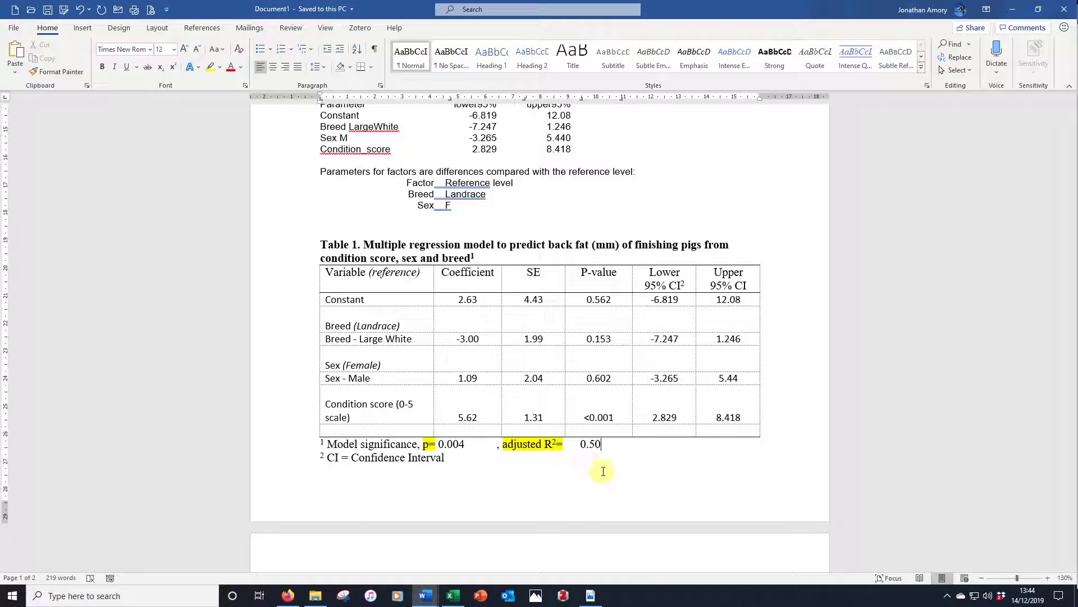
drag(329, 461, 447, 458)
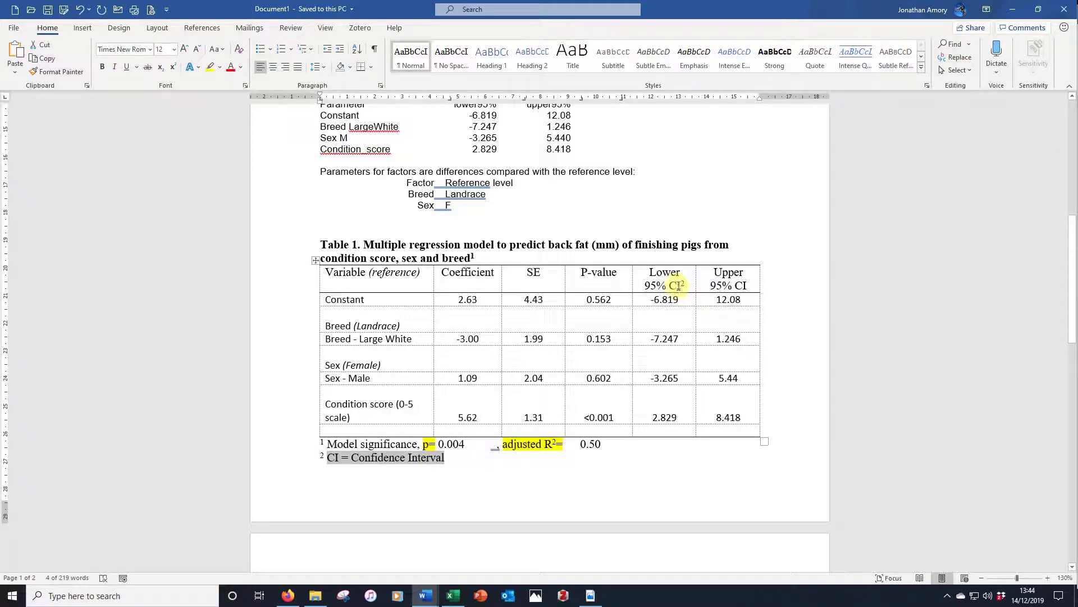
click(519, 493)
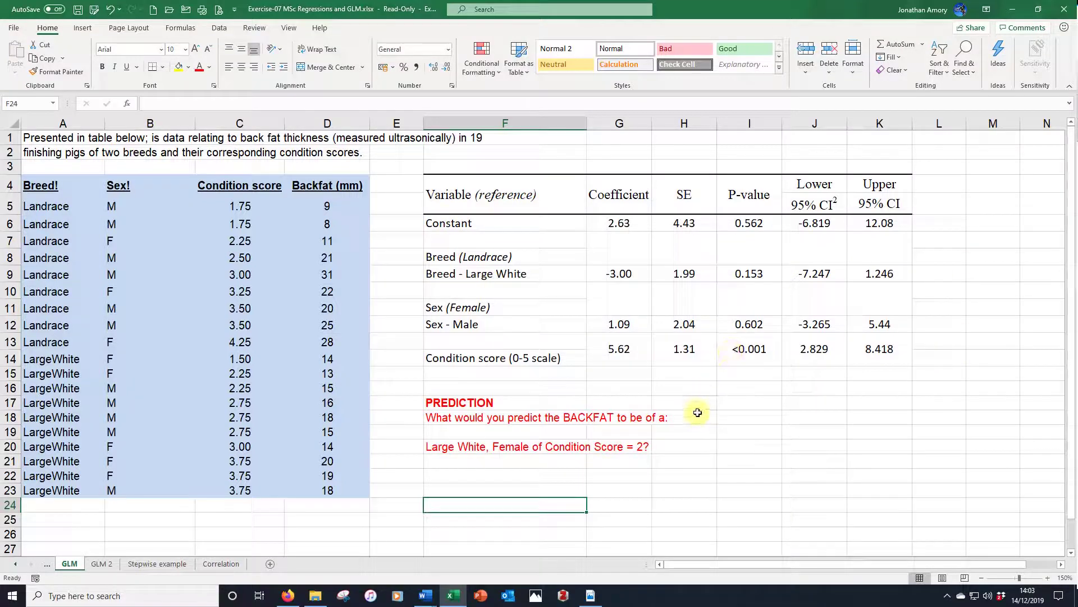
- Build the formula =G6+G9+0+2*G13 in F22 for a Large White female, condition score 2
click(449, 481)
text(=)
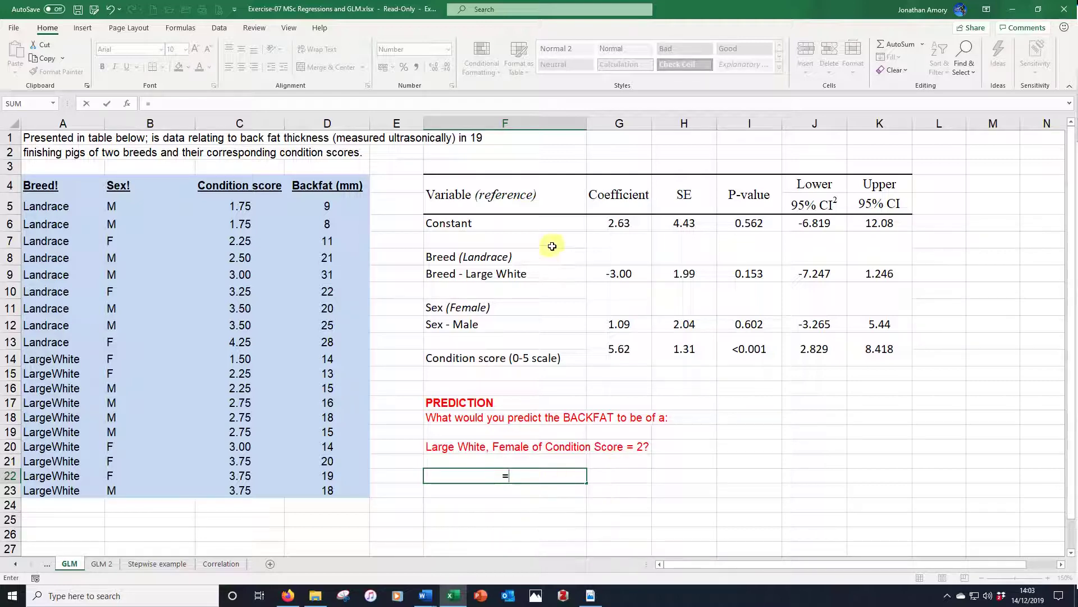
click(626, 225)
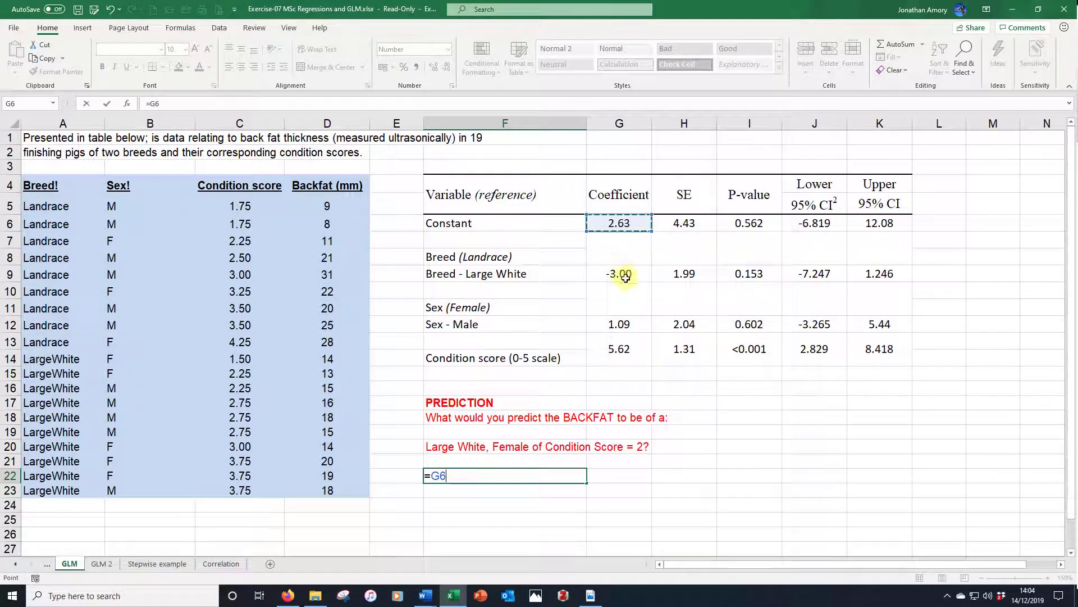
text(+)
click(617, 274)
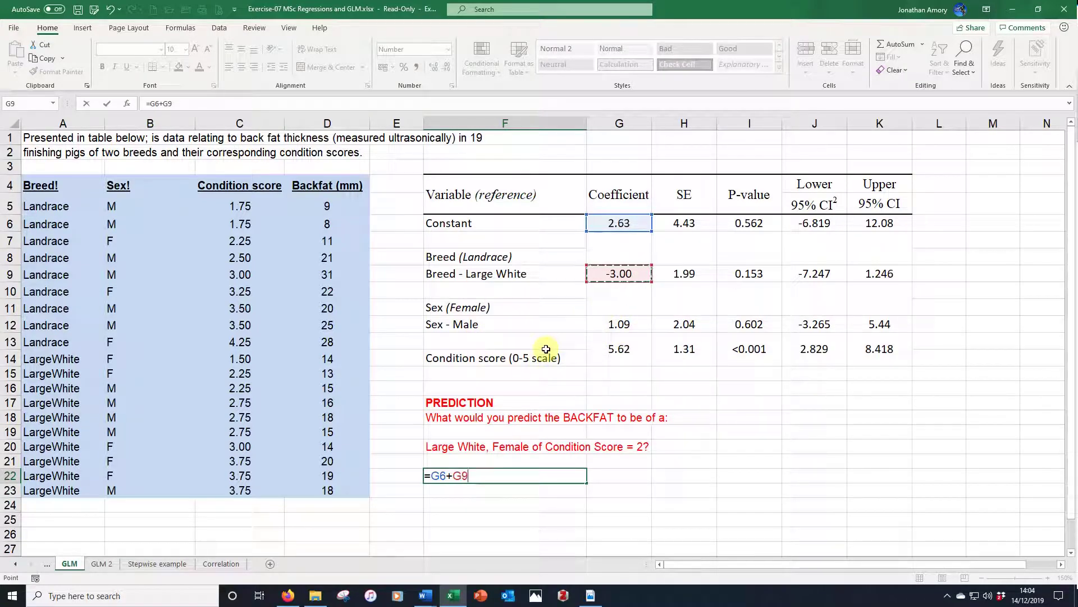
text(+0+2*)
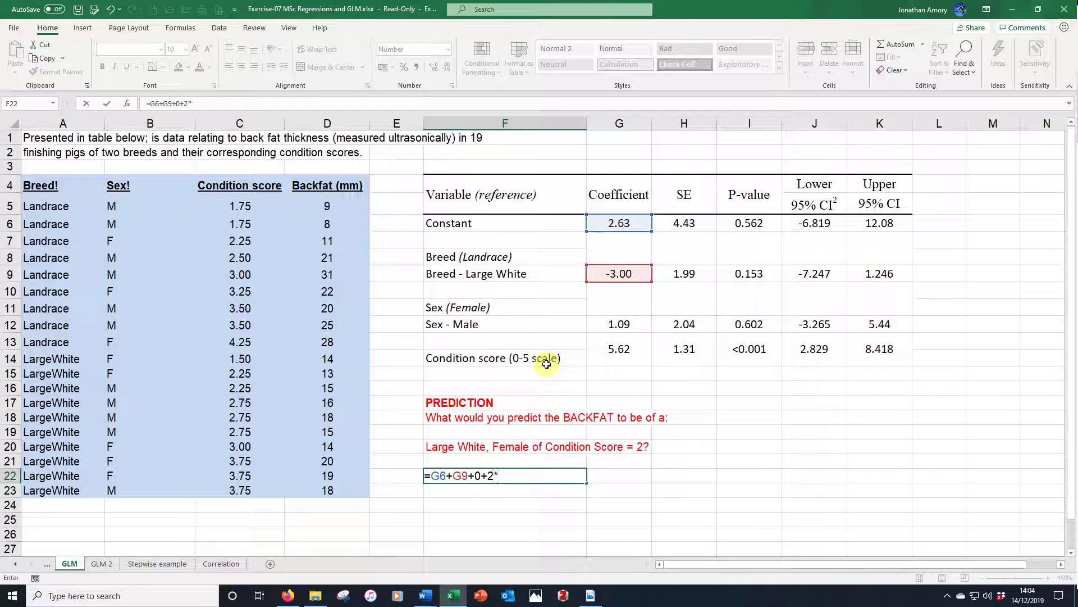
click(631, 351)
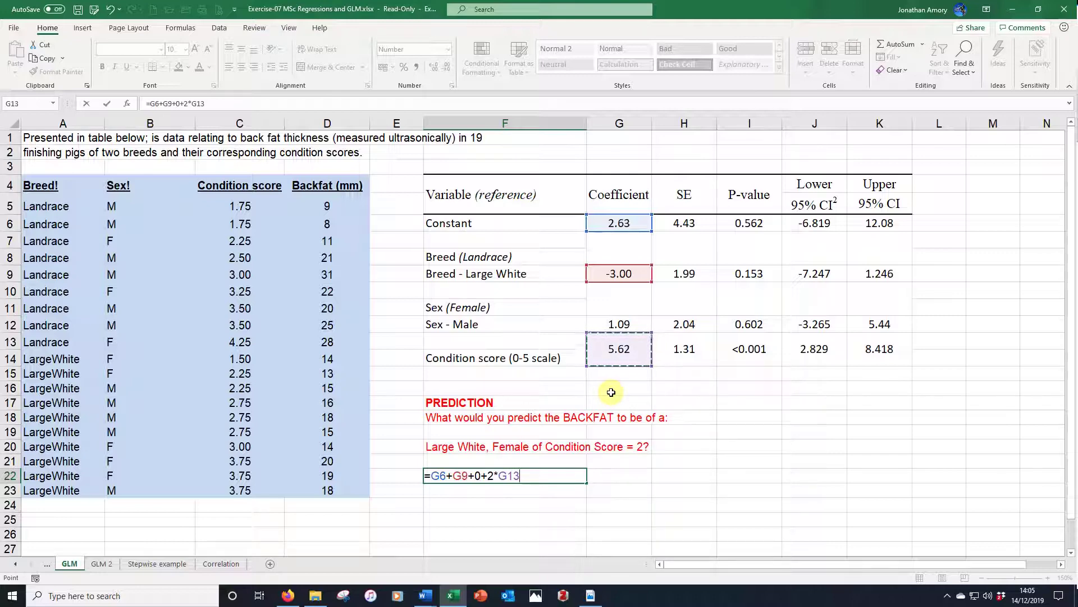
key(Return)
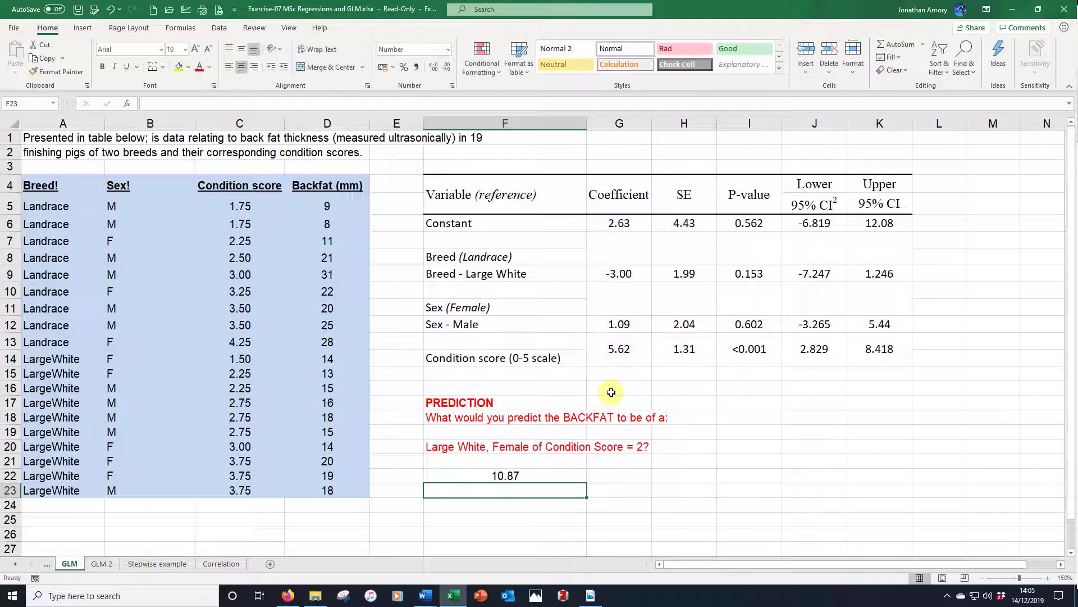